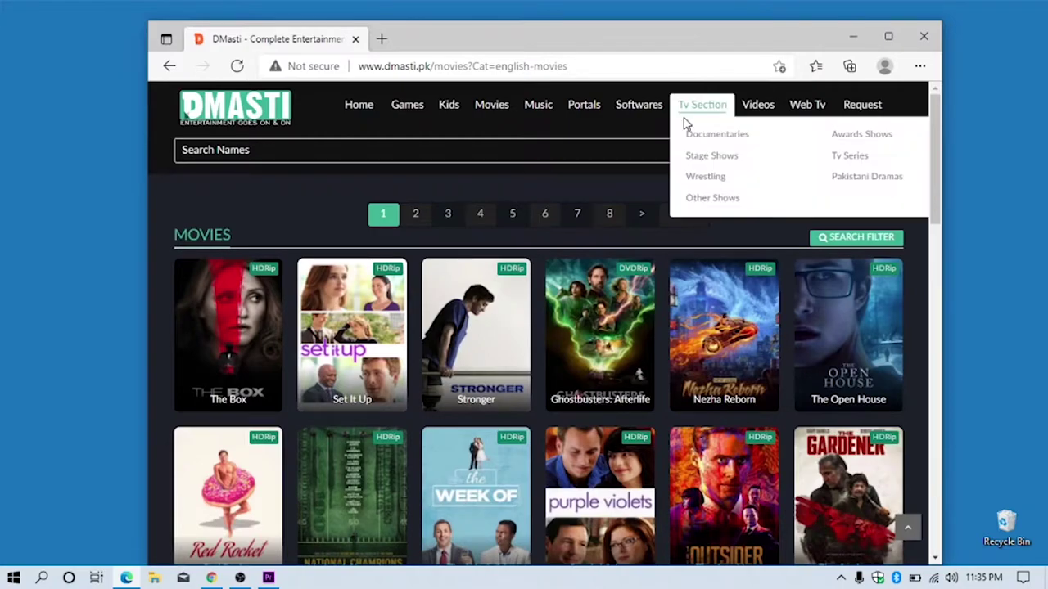
# Capture a rectangular screen snip of the Movies heading and the first row of posters on the web page.
pyautogui.press('super+shift+s')
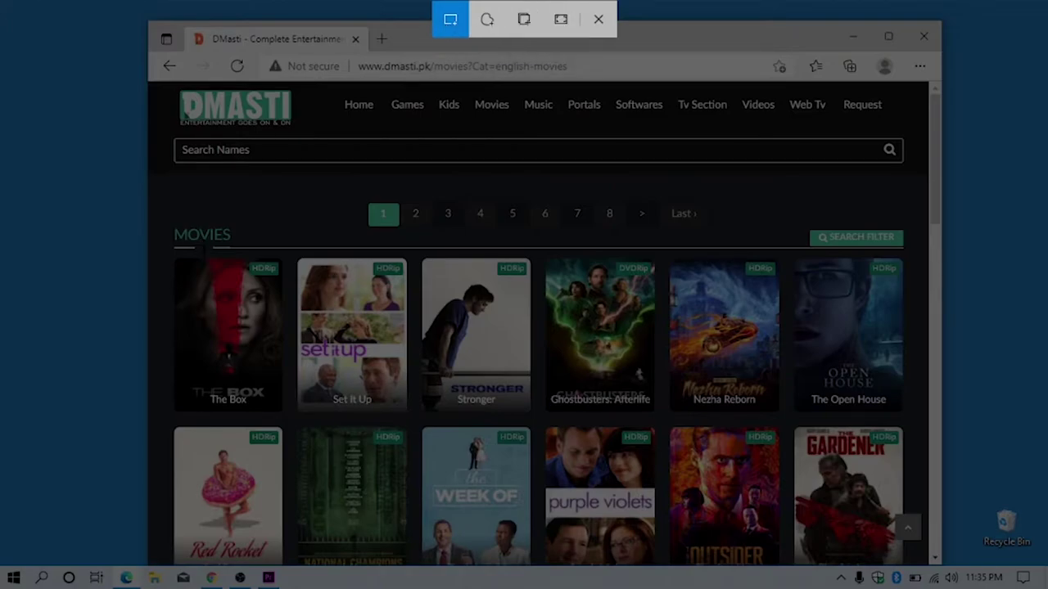
pyautogui.moveTo(174, 234); pyautogui.dragTo(918, 423)
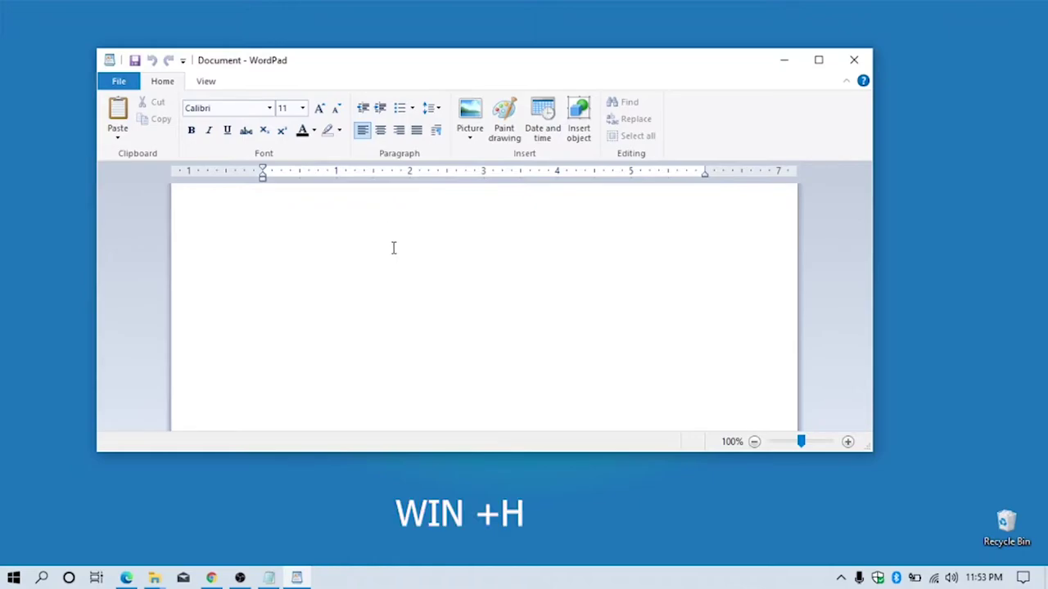
# Start voice dictation in the blank WordPad document.
pyautogui.press('super+h')
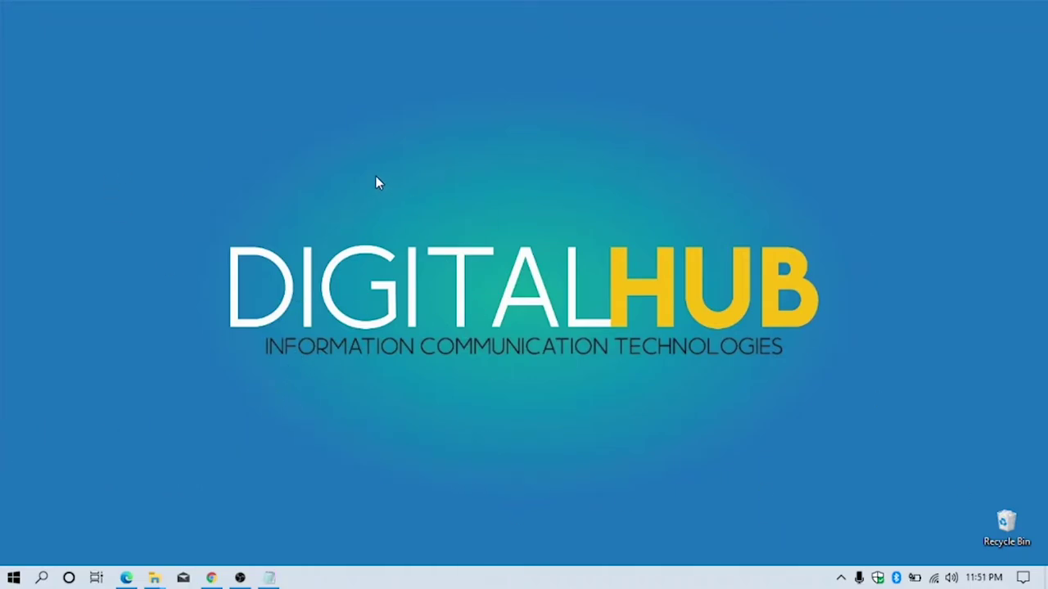
# Start a new desktop shortcut and copy the path %windir%\System32\SlideToShutDown.exe from the open Notepad note.
pyautogui.rightClick(376, 176)
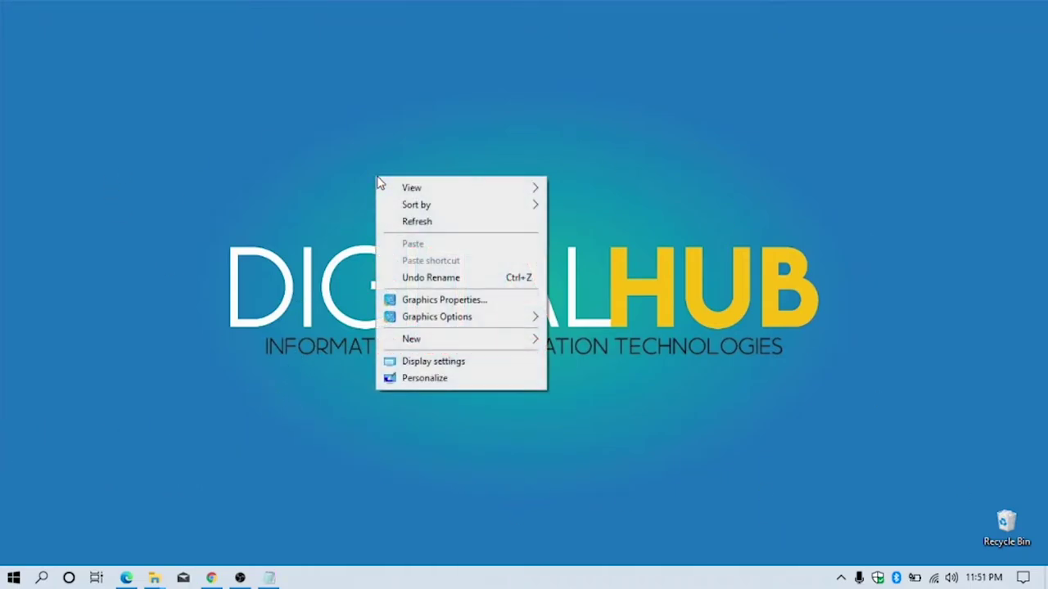
pyautogui.moveTo(448, 350)
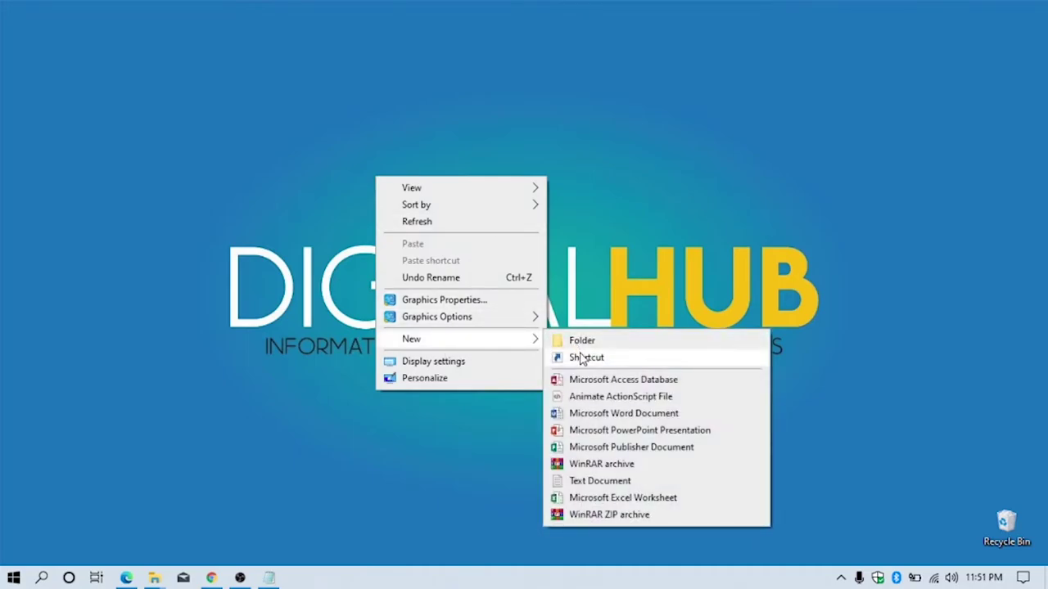
pyautogui.click(581, 356)
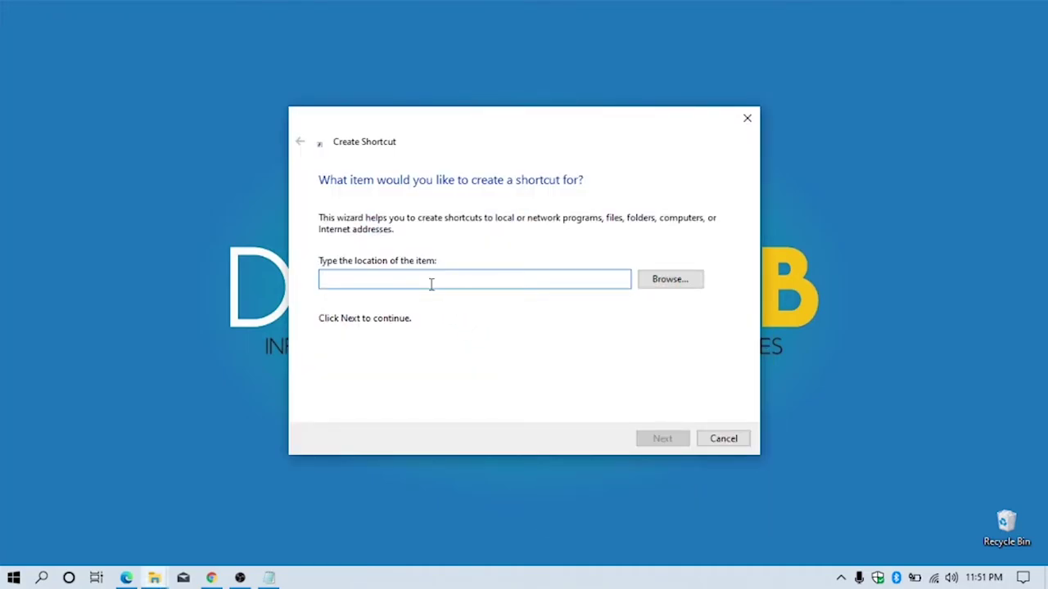
pyautogui.click(270, 577)
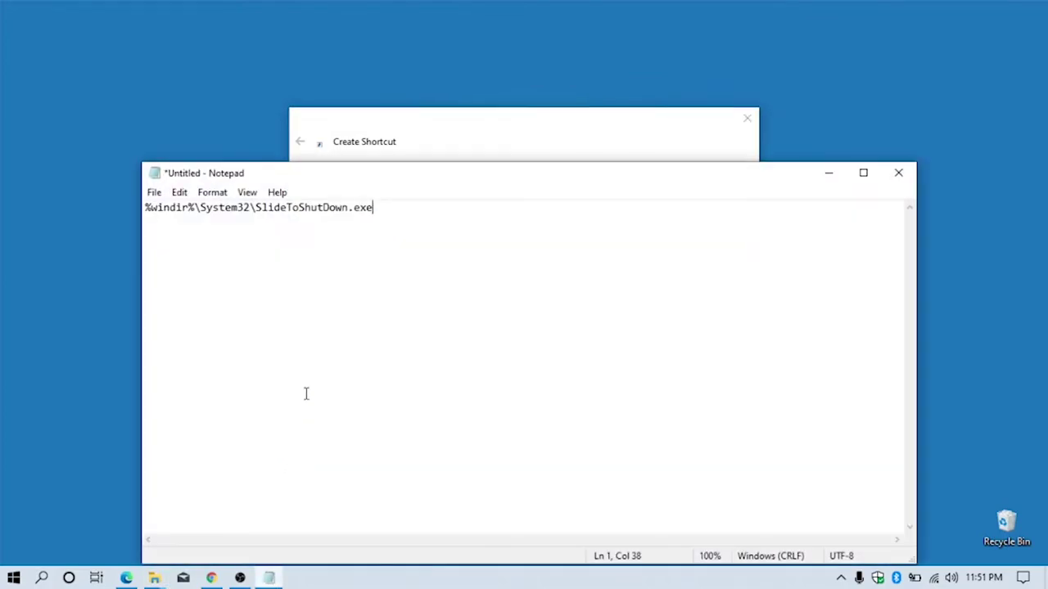
pyautogui.hotkey('ctrl', 'a')
pyautogui.hotkey('ctrl', 'c')
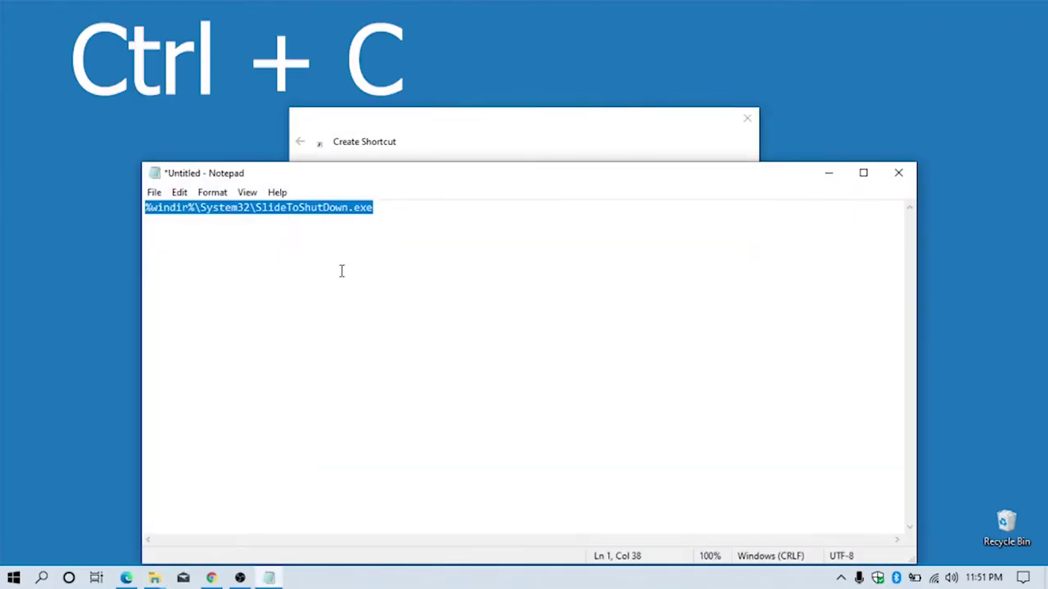
pyautogui.click(833, 174)
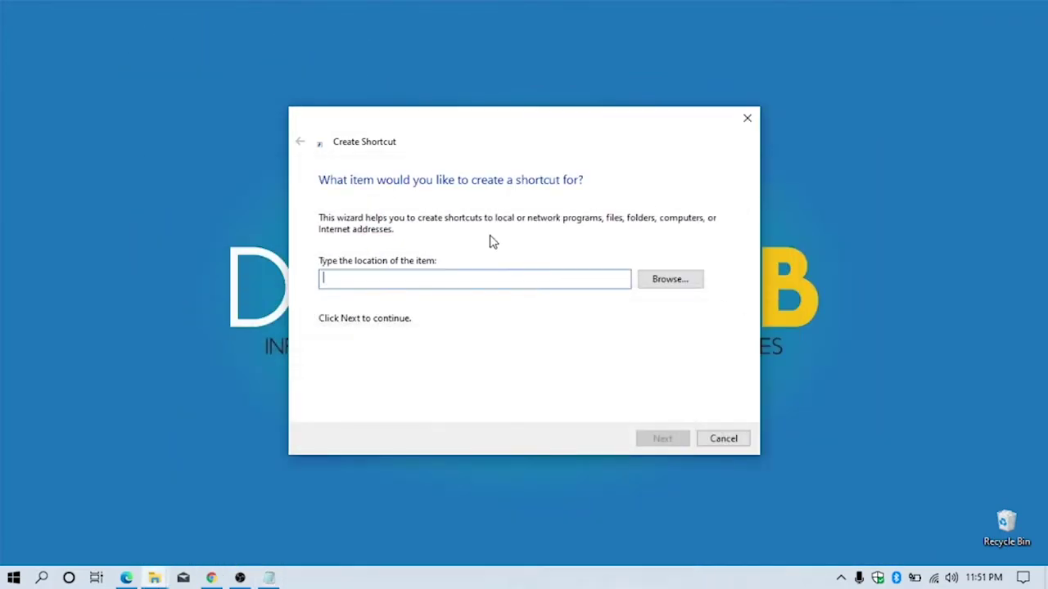
# Paste the copied path as the shortcut's location and finish creating it with the name SlideToShutDown.
pyautogui.rightClick(465, 279)
pyautogui.click(501, 343)
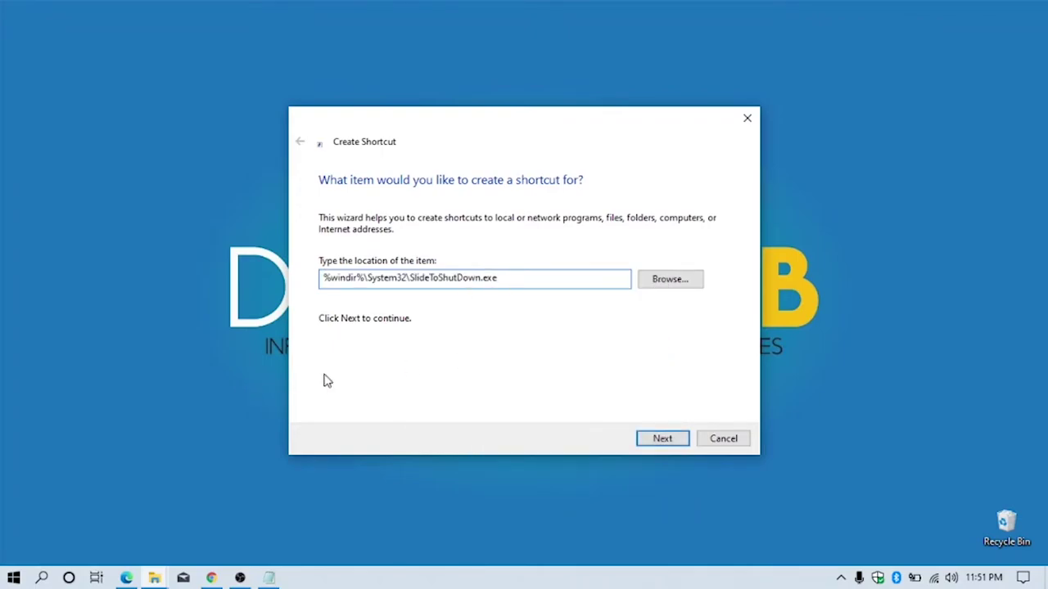
pyautogui.click(639, 442)
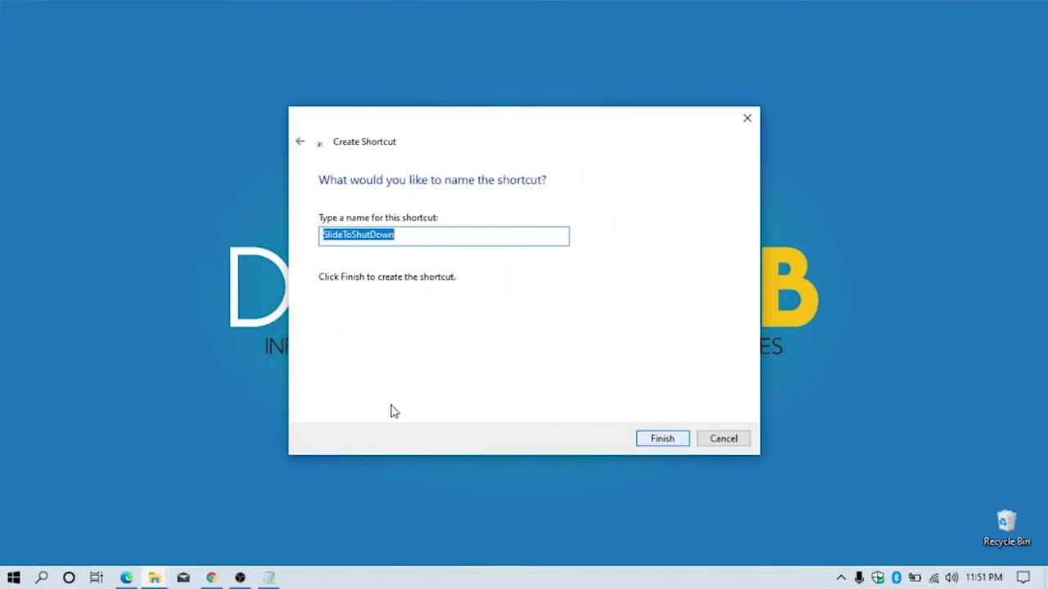
pyautogui.click(669, 444)
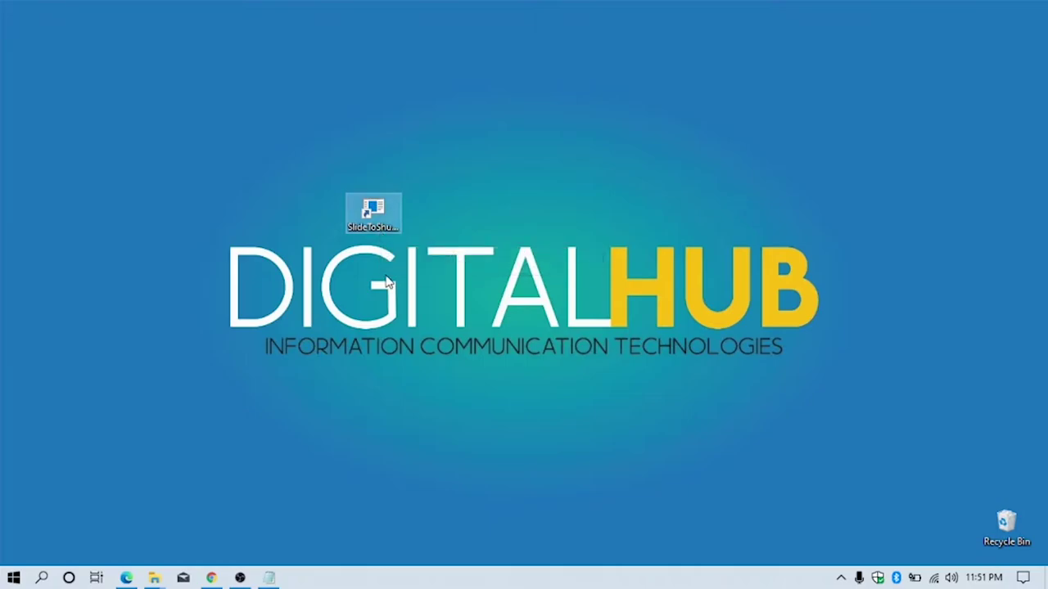
# Launch the SlideToShutDown desktop shortcut and slide the shutdown screen back up instead of down.
pyautogui.doubleClick(374, 222)
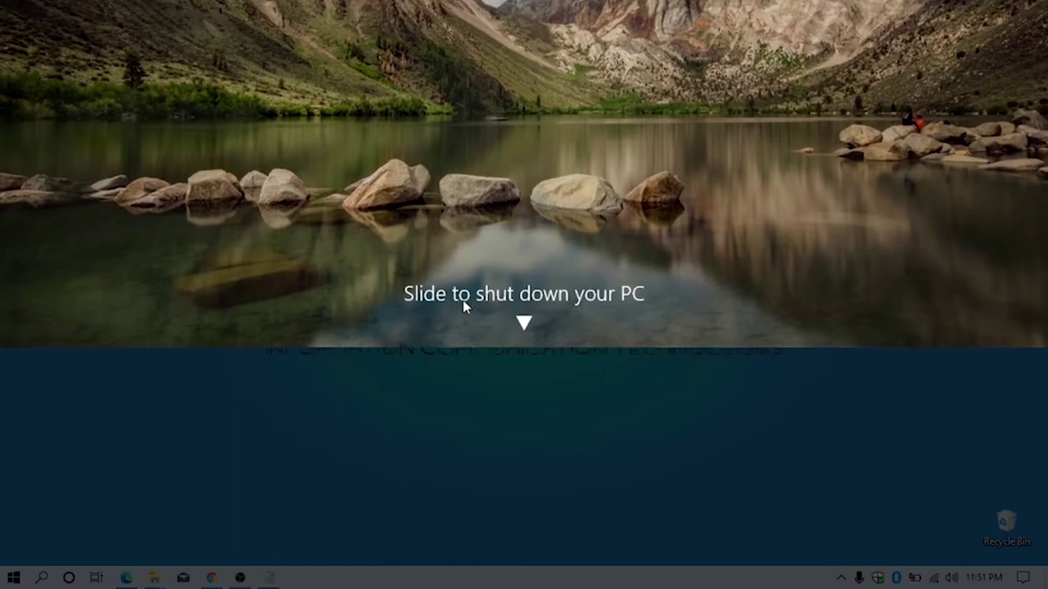
pyautogui.moveTo(464, 305); pyautogui.dragTo(479, 82)
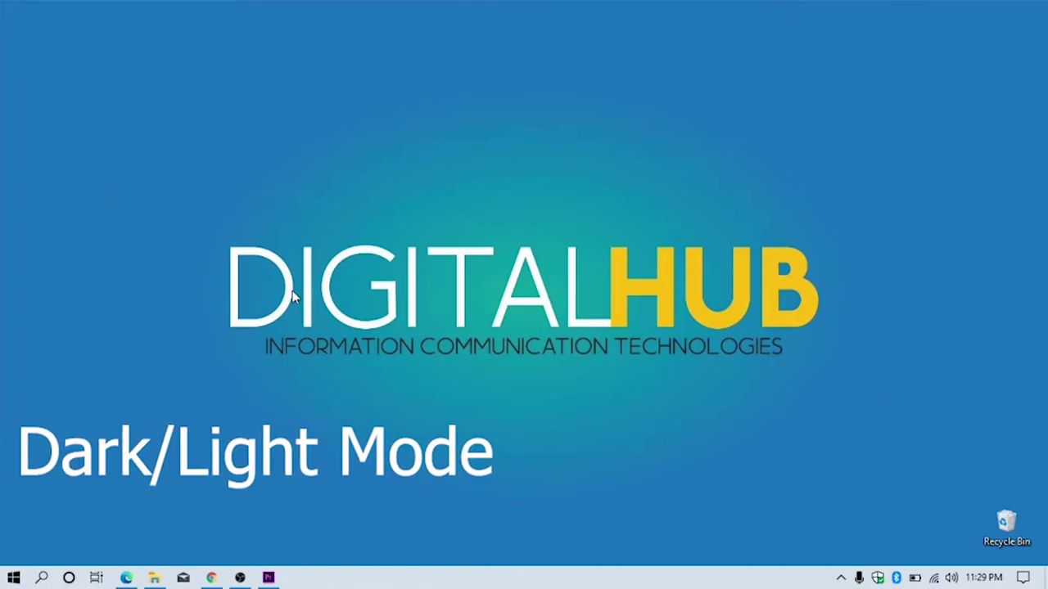
# Open the Colors page of the desktop personalization settings and set the color mode to Dark.
pyautogui.rightClick(270, 182)
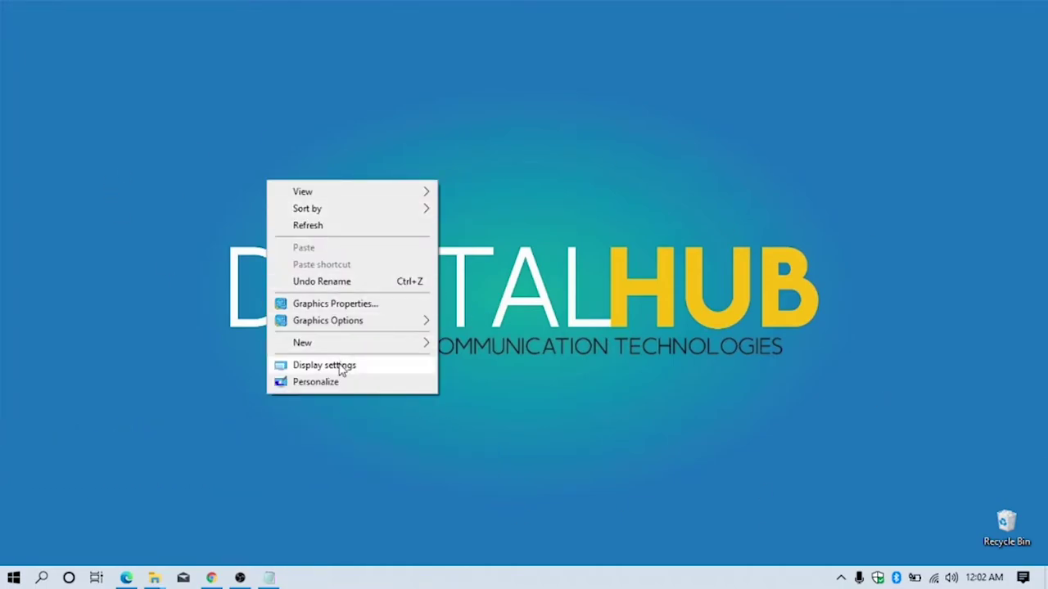
pyautogui.click(338, 382)
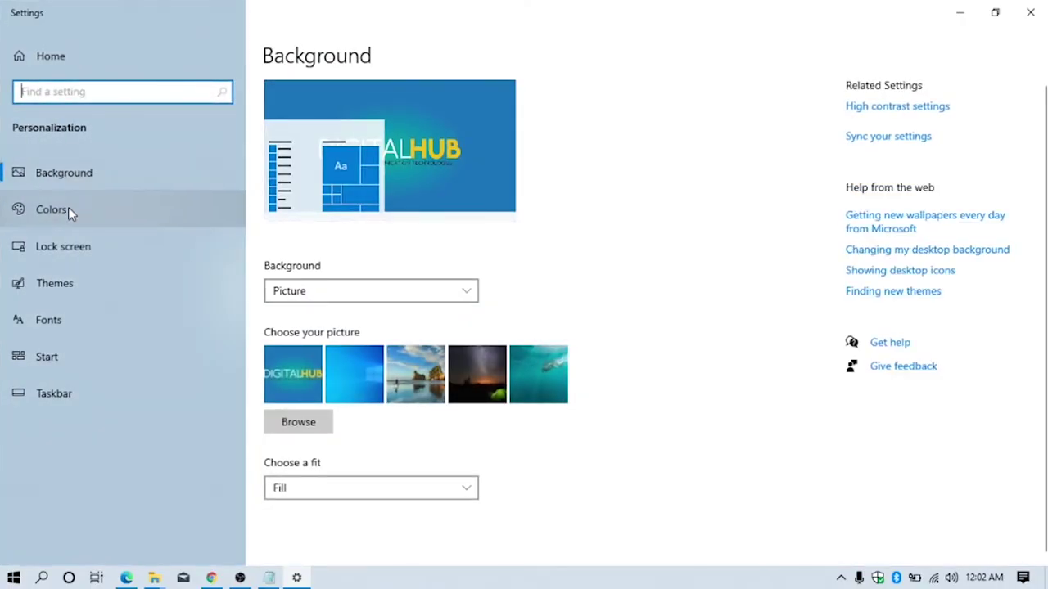
pyautogui.click(82, 208)
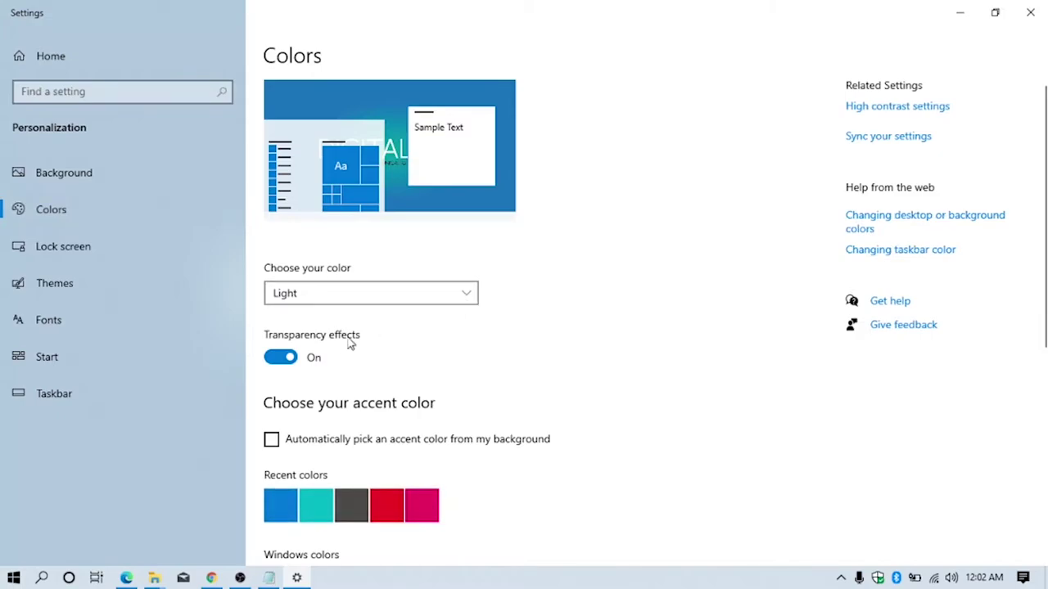
pyautogui.click(358, 297)
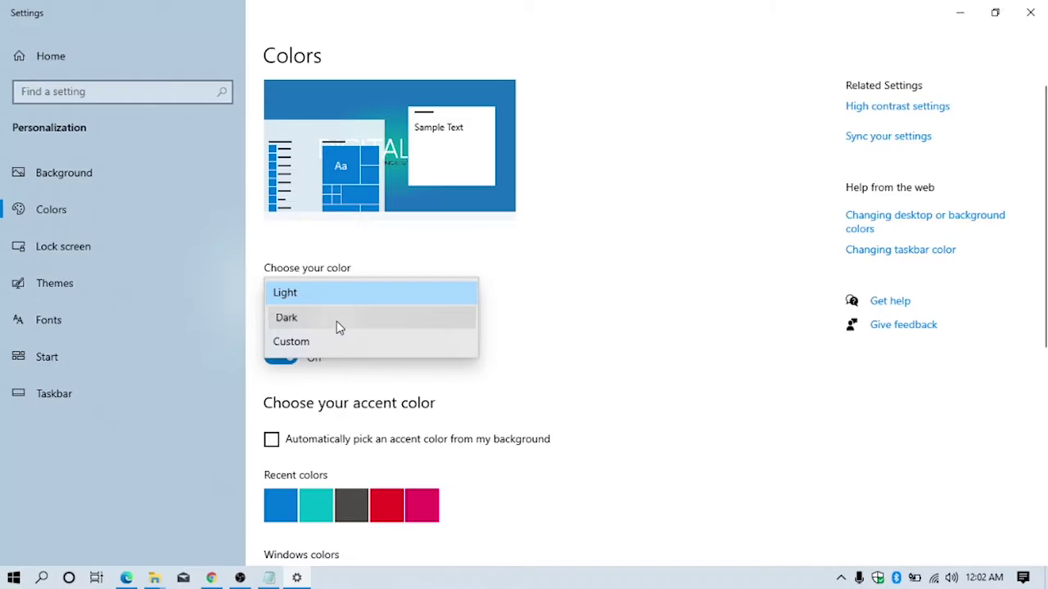
pyautogui.click(339, 319)
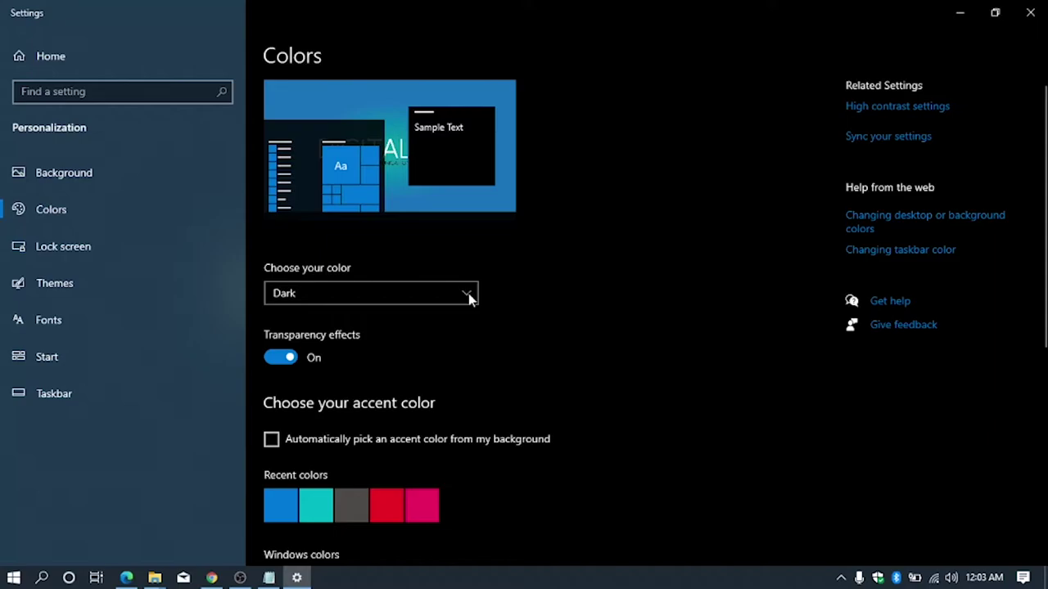
# Switch the color mode to Custom and look over the Windows mode, app mode and accent color options.
pyautogui.click(398, 295)
pyautogui.click(328, 319)
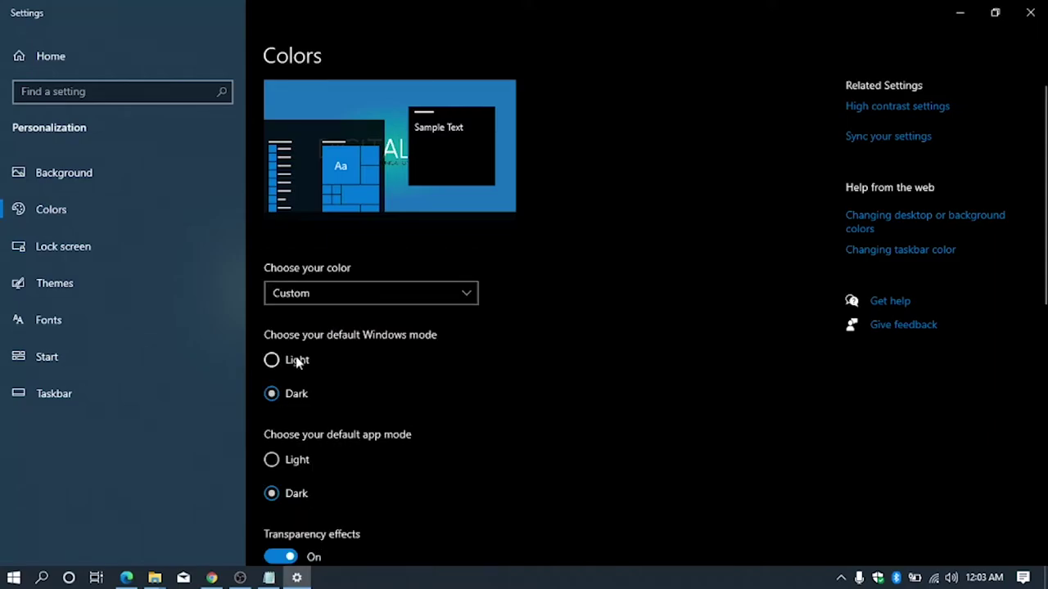
pyautogui.scroll(-2, 285, 376)
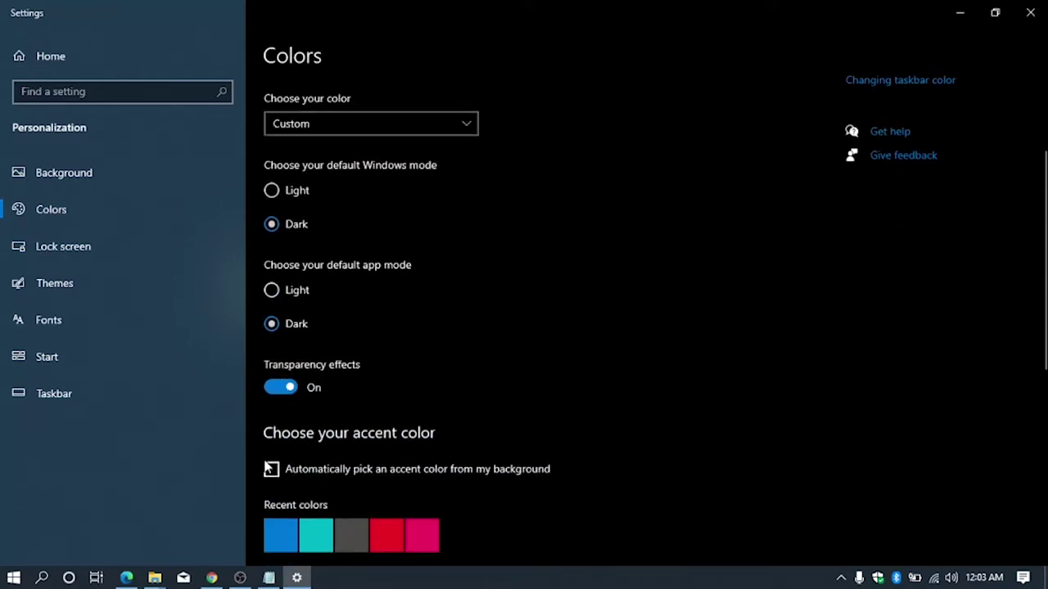
# Set the color mode back to Light and look through the remaining color options.
pyautogui.scroll(2, 423, 295)
pyautogui.click(423, 294)
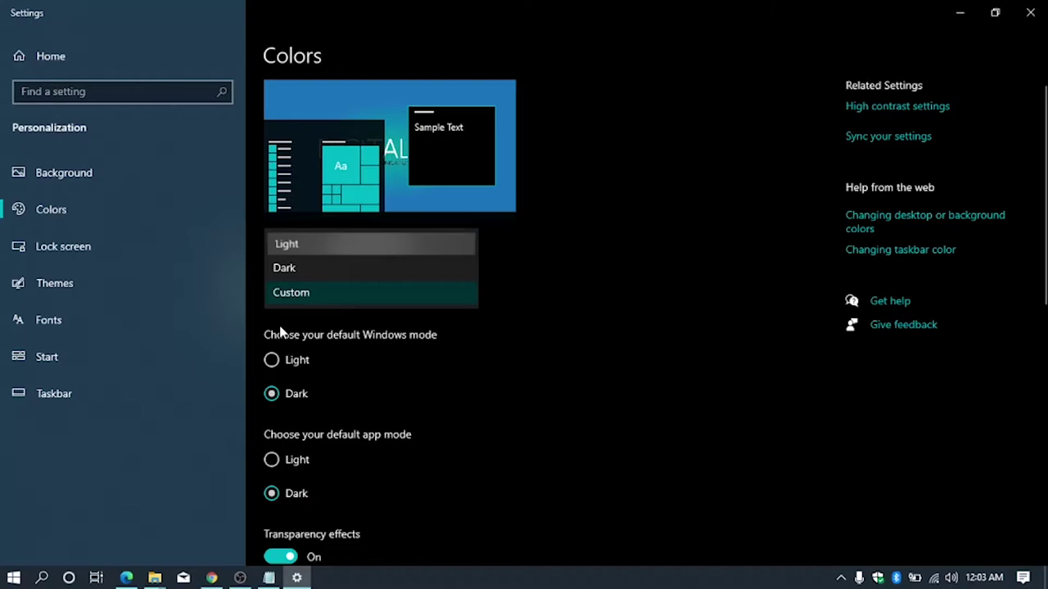
pyautogui.click(273, 360)
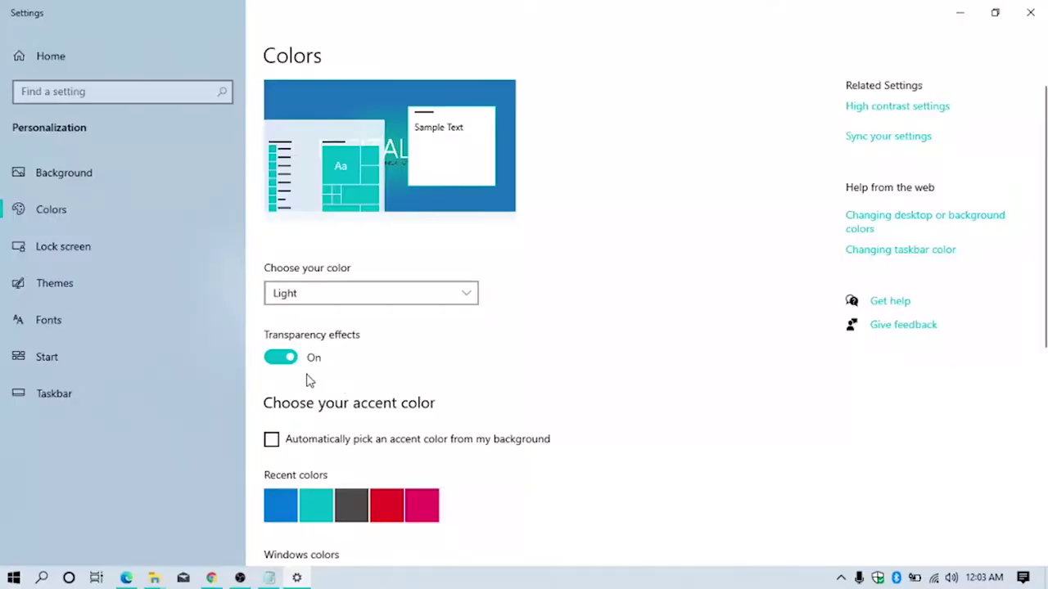
pyautogui.scroll(-5, 328, 376)
pyautogui.scroll(1, 352, 374)
pyautogui.scroll(4, 351, 374)
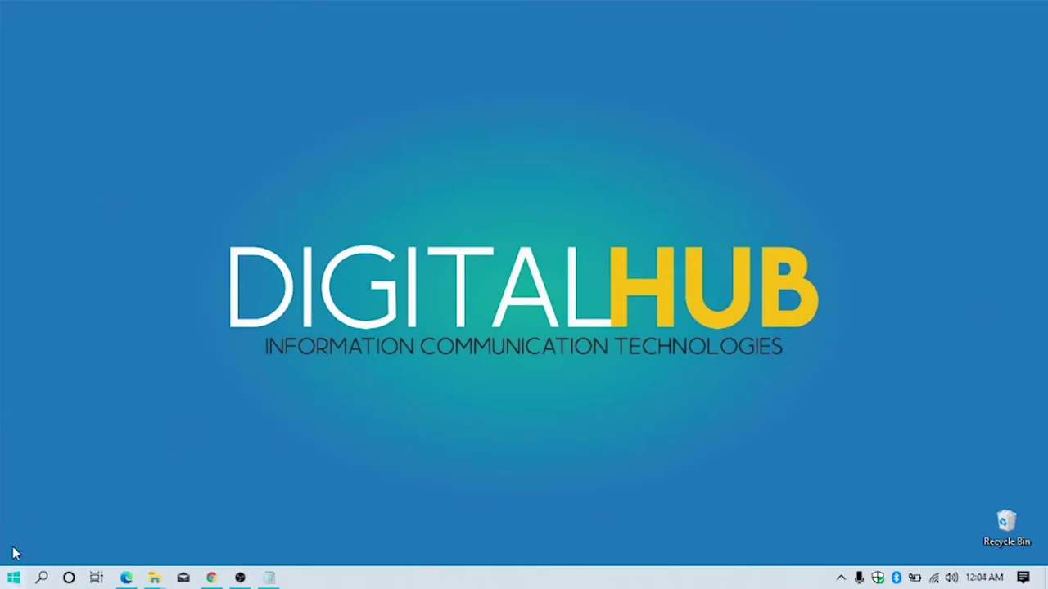
# Turn on Night light in the system's display settings and open the Night light settings.
pyautogui.click(13, 578)
pyautogui.click(18, 511)
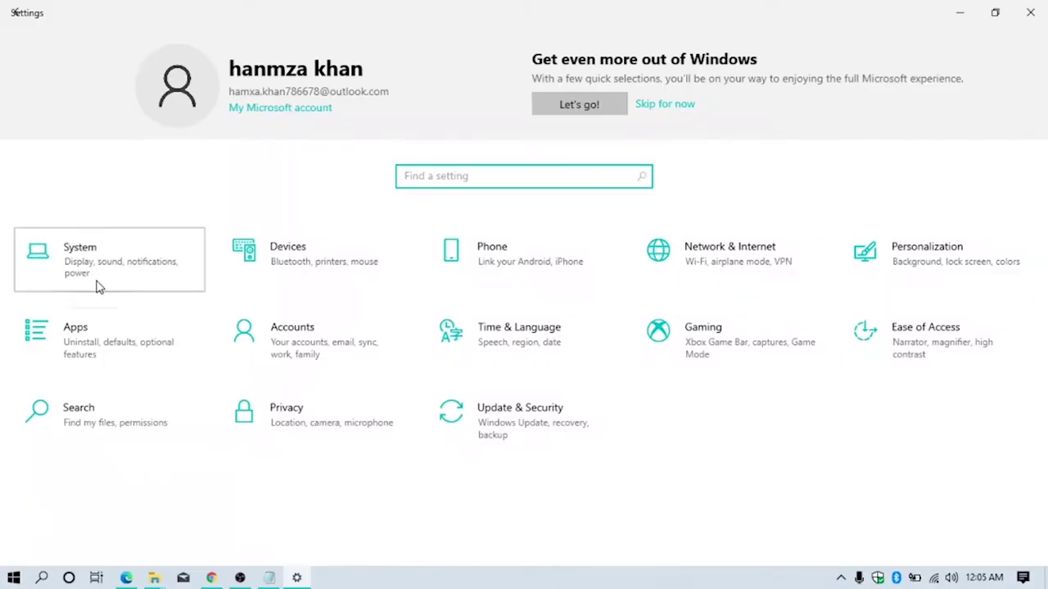
pyautogui.click(97, 279)
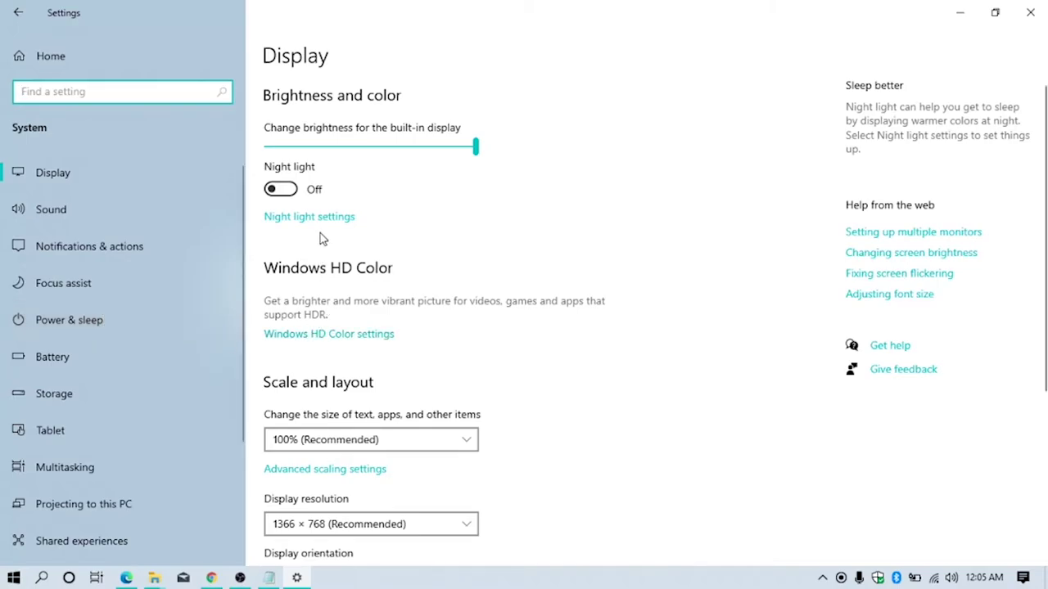
pyautogui.click(273, 189)
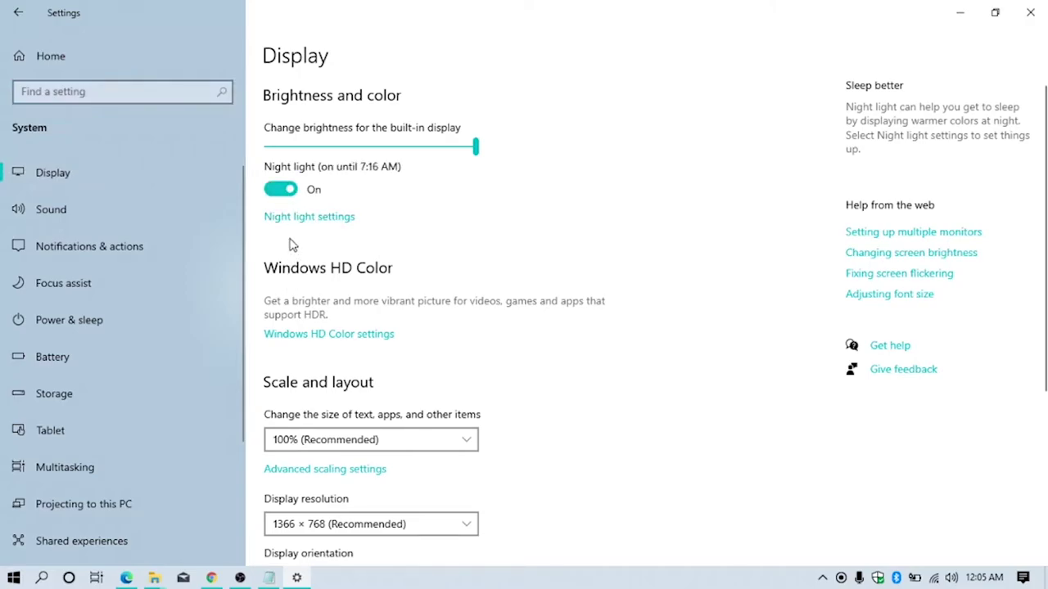
pyautogui.click(296, 220)
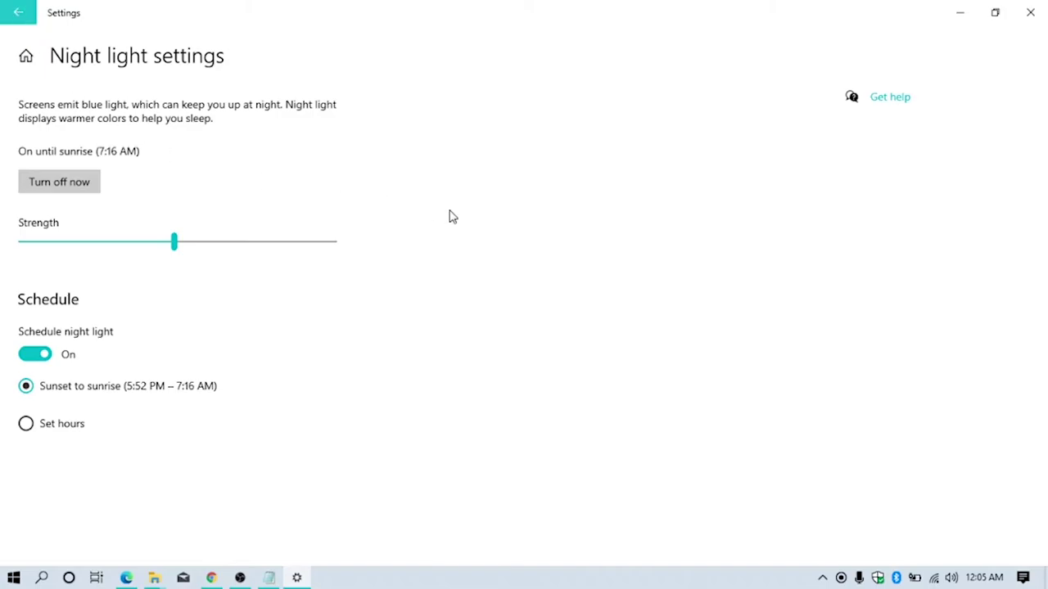
pyautogui.click(283, 195)
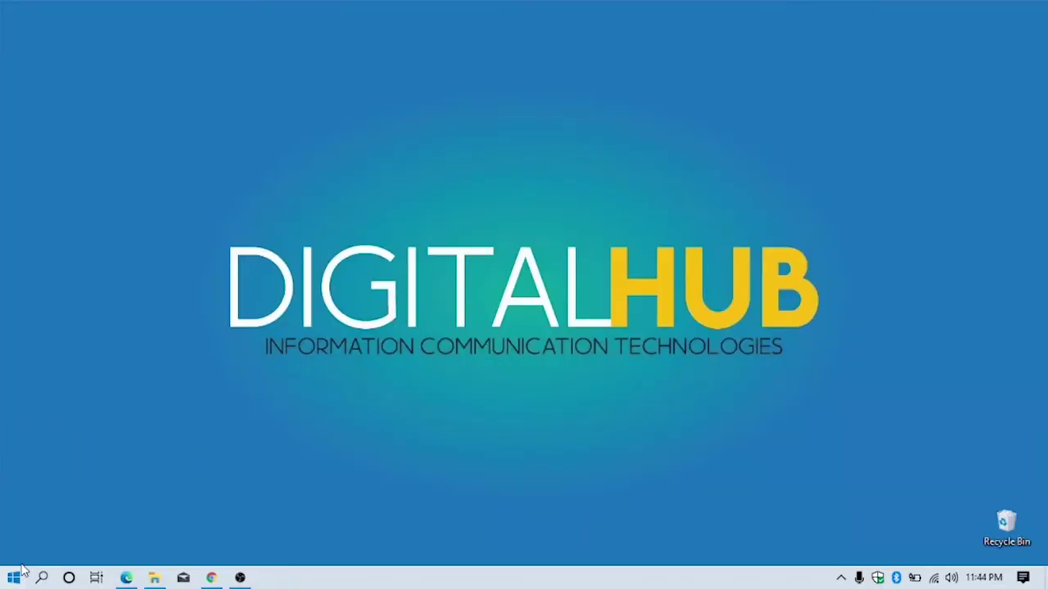
# Open the Focus assist page in the Windows system settings.
pyautogui.click(13, 577)
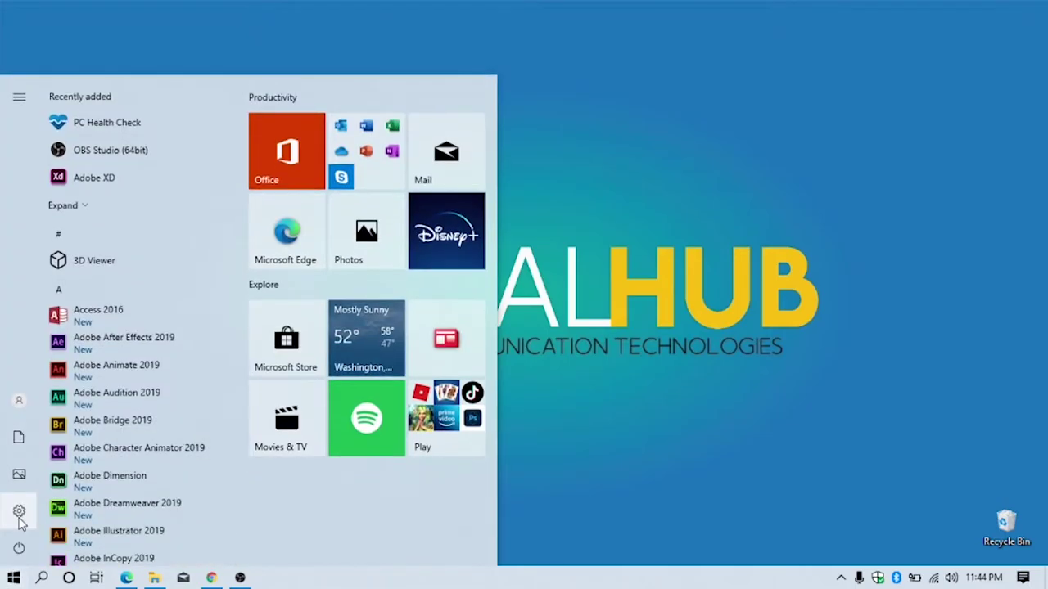
pyautogui.moveTo(22, 512)
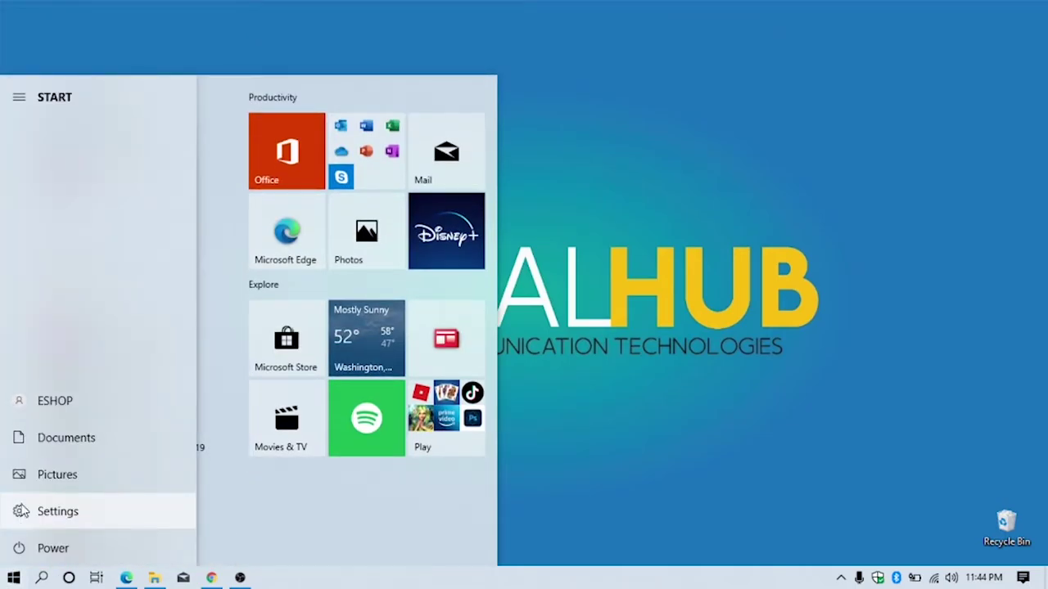
pyautogui.click(58, 511)
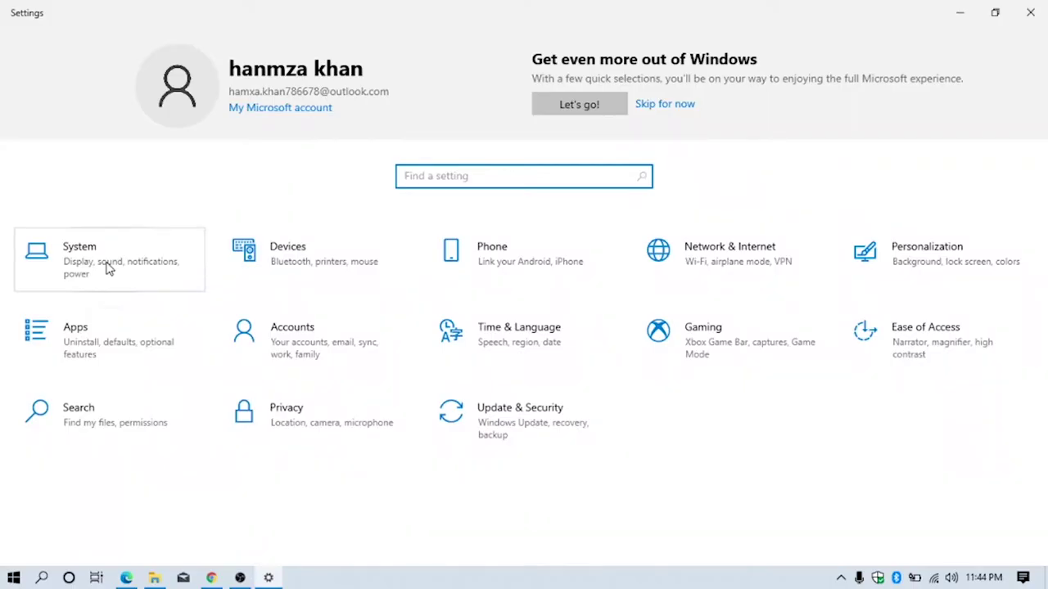
pyautogui.click(144, 286)
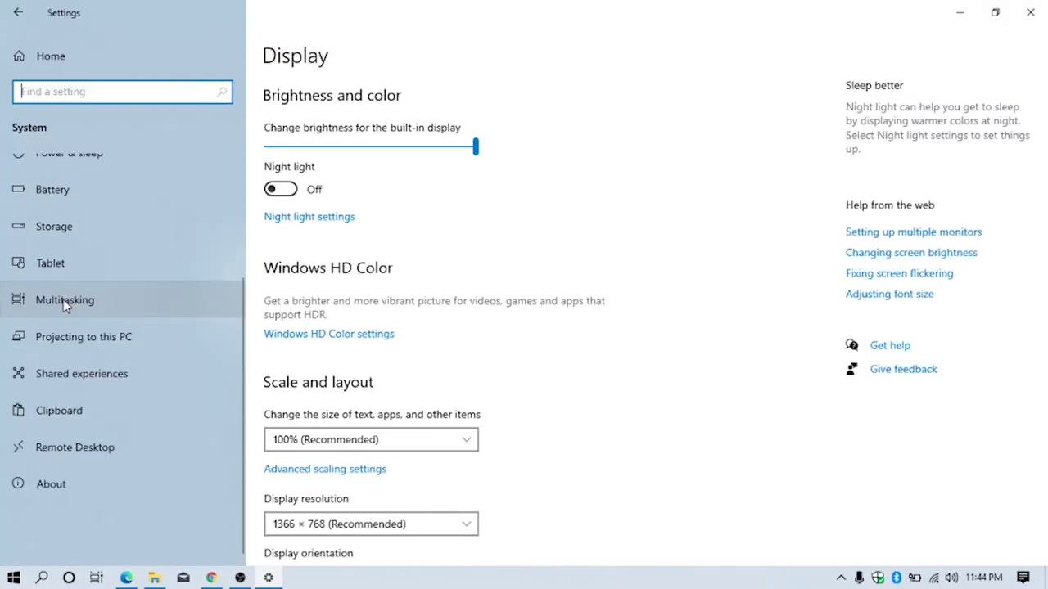
pyautogui.scroll(3, 65, 304)
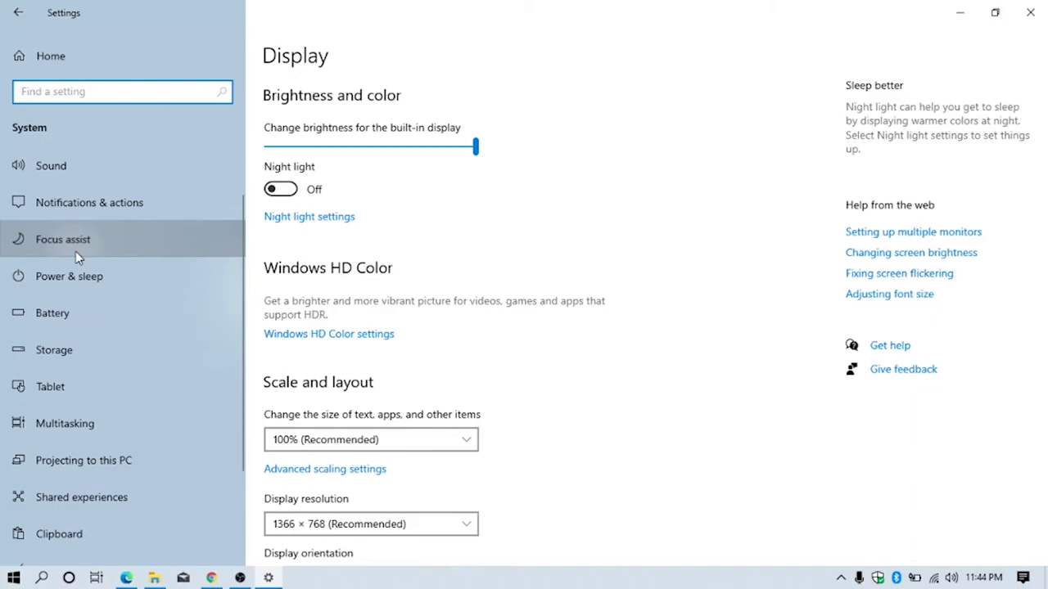
pyautogui.click(75, 251)
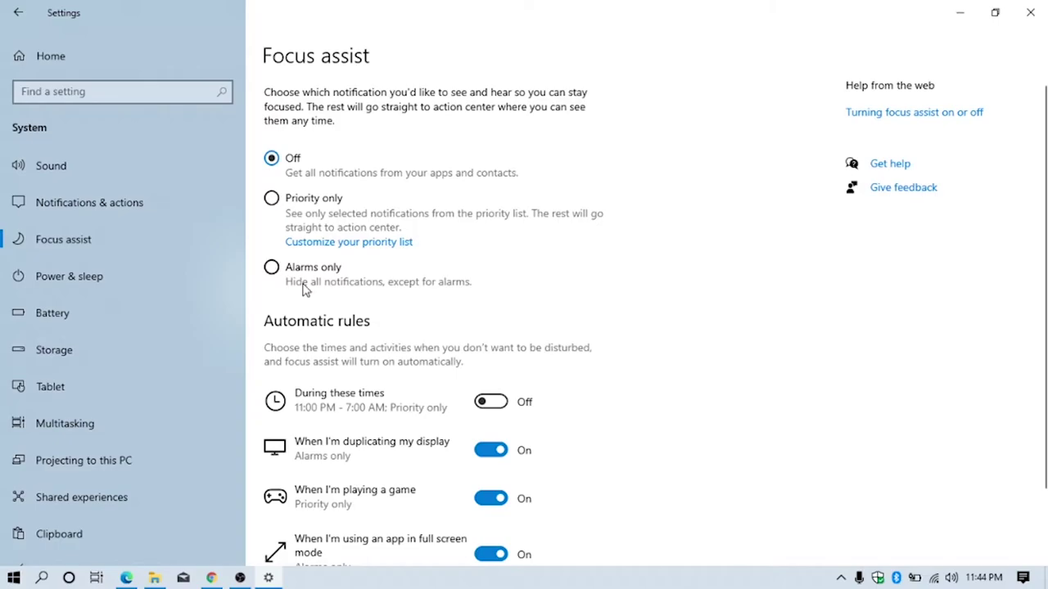
# Turn on the Focus assist automatic rule for set times.
pyautogui.click(485, 401)
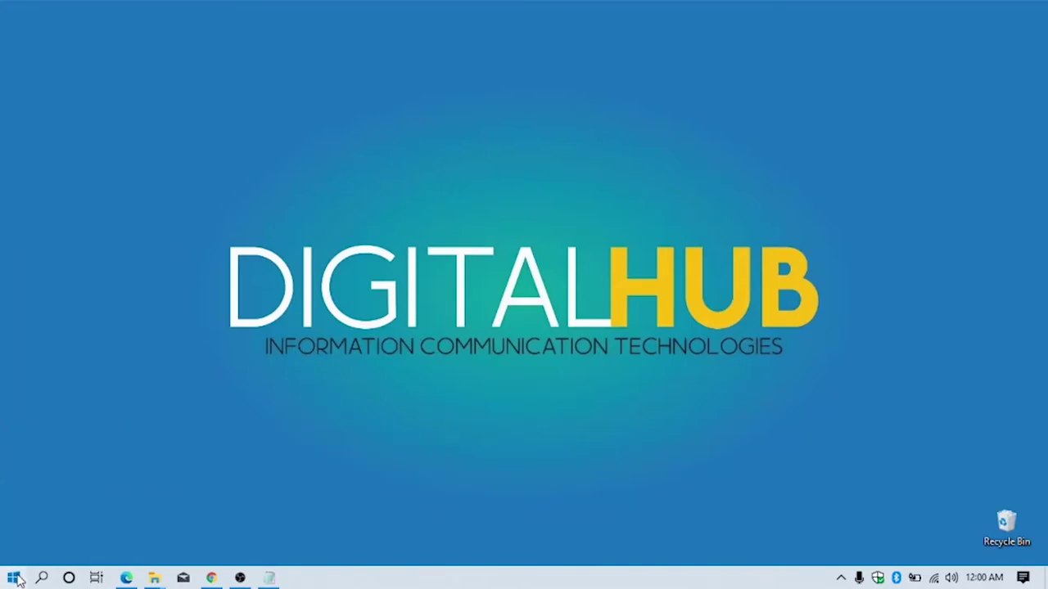
# Open the Shared experiences page in the Windows system settings, review the Nearby sharing and cross-device options, and close Settings.
pyautogui.click(15, 577)
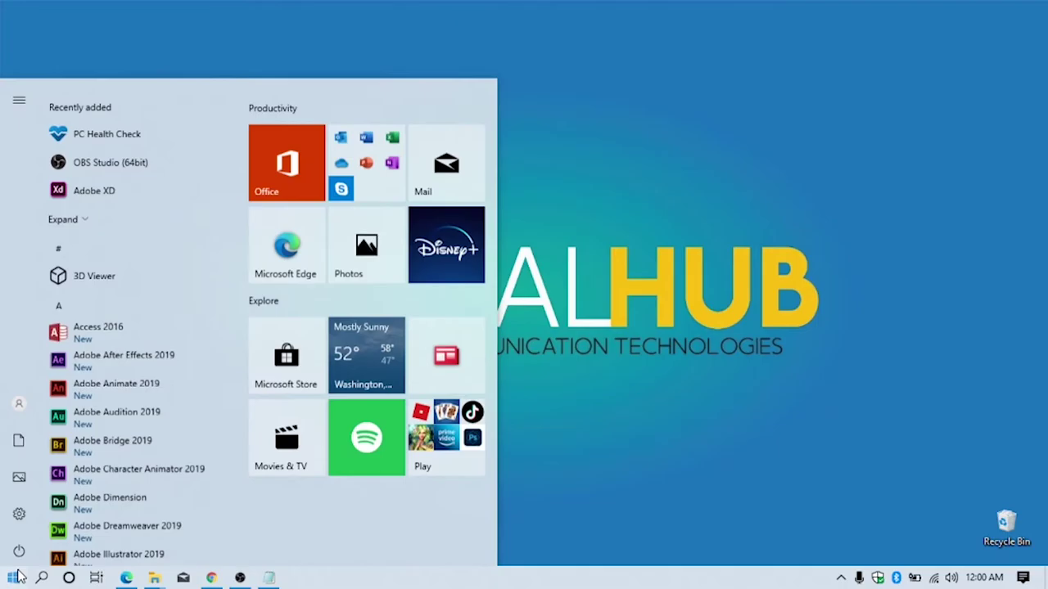
pyautogui.click(19, 508)
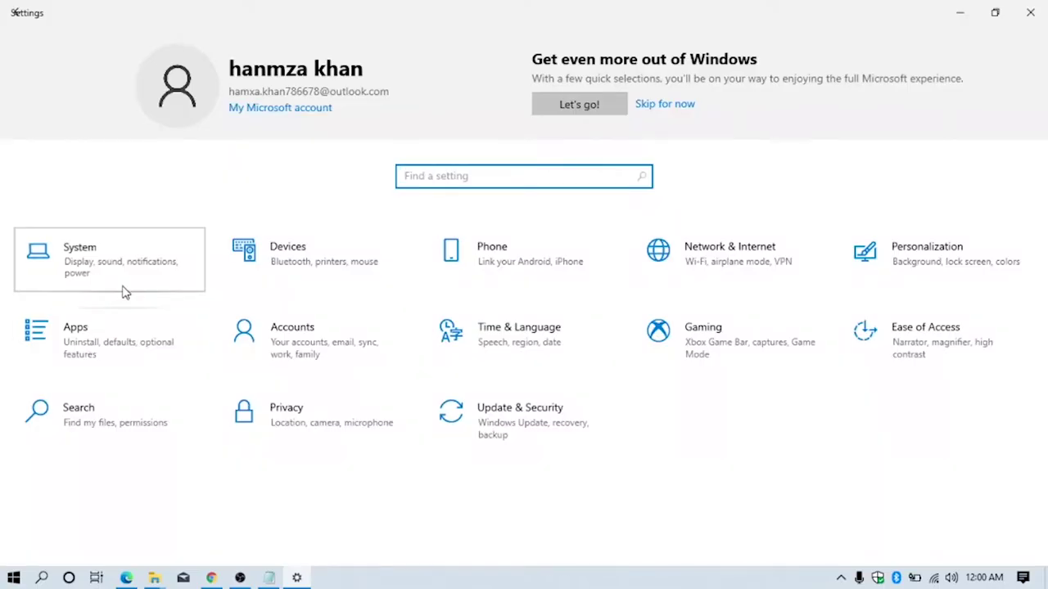
pyautogui.click(123, 289)
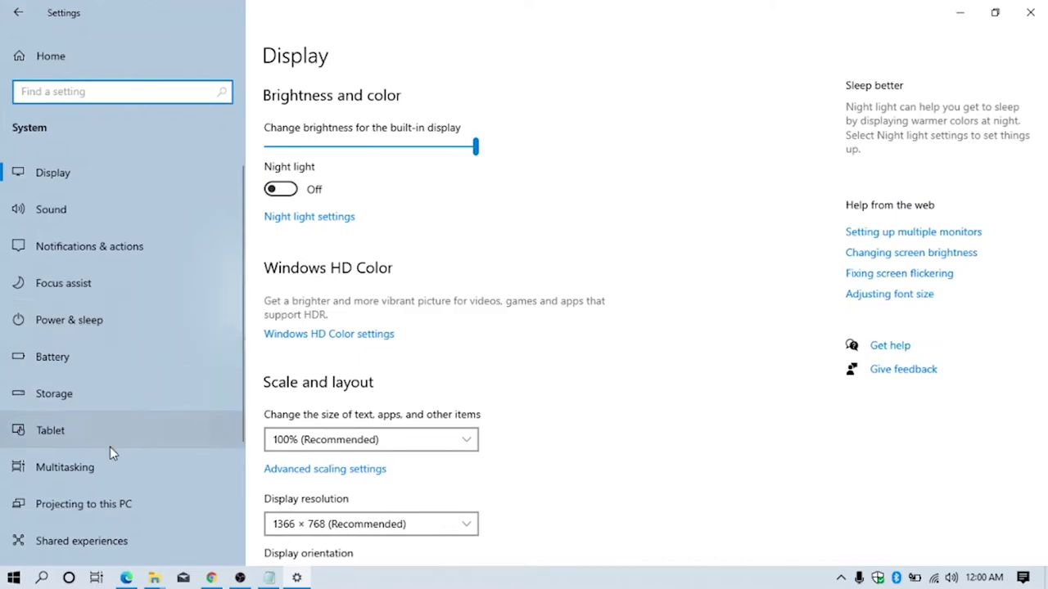
pyautogui.click(106, 541)
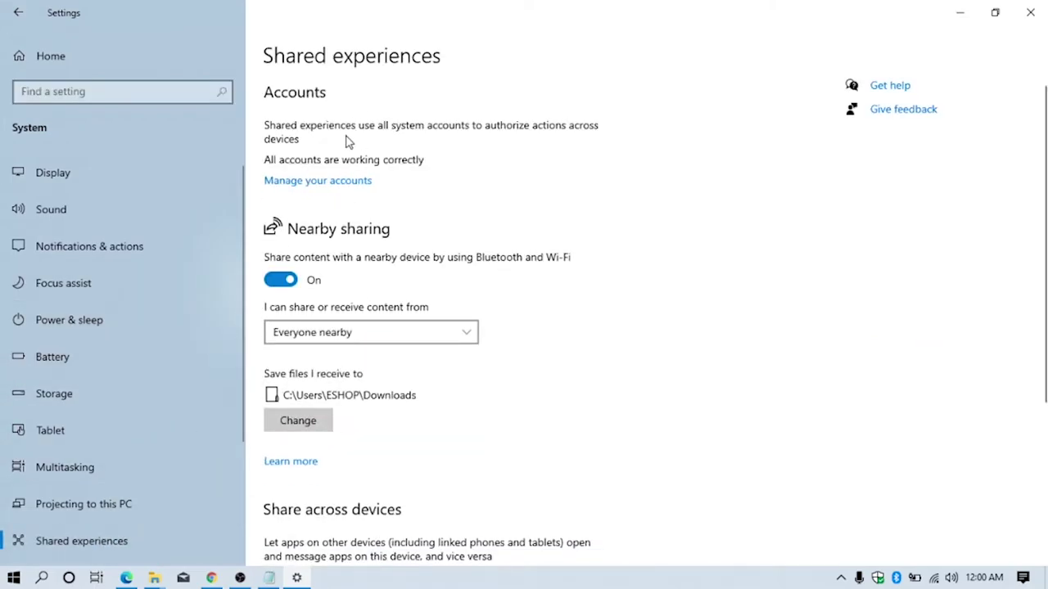
pyautogui.scroll(-2, 318, 400)
pyautogui.scroll(-4, 318, 398)
pyautogui.scroll(6, 319, 384)
pyautogui.click(1030, 12)
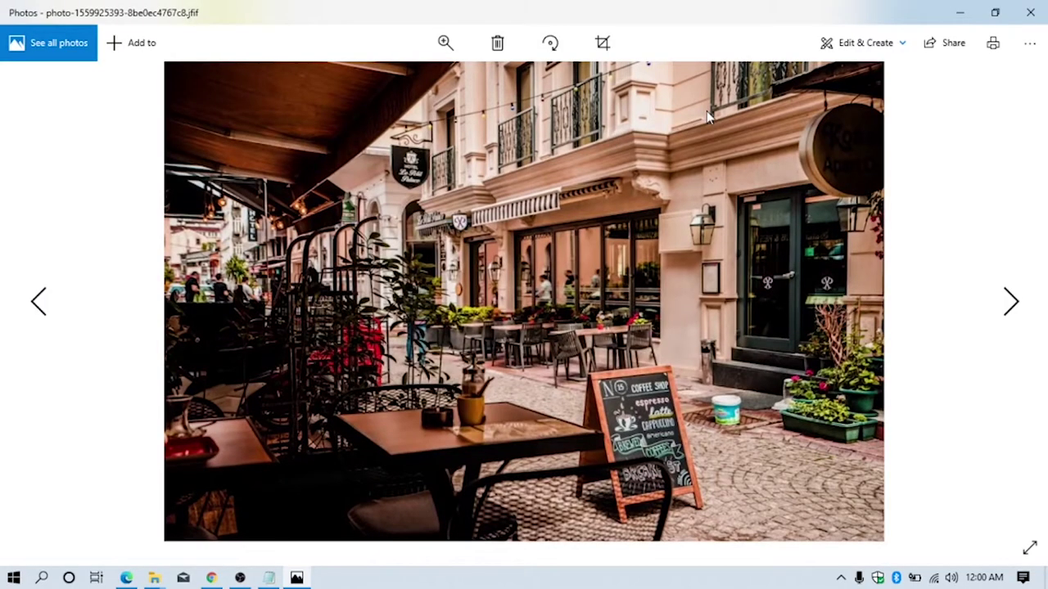
# Open the sharing options for the café photo in Photos, check the nearby device sharing area, and close the photo.
pyautogui.click(933, 43)
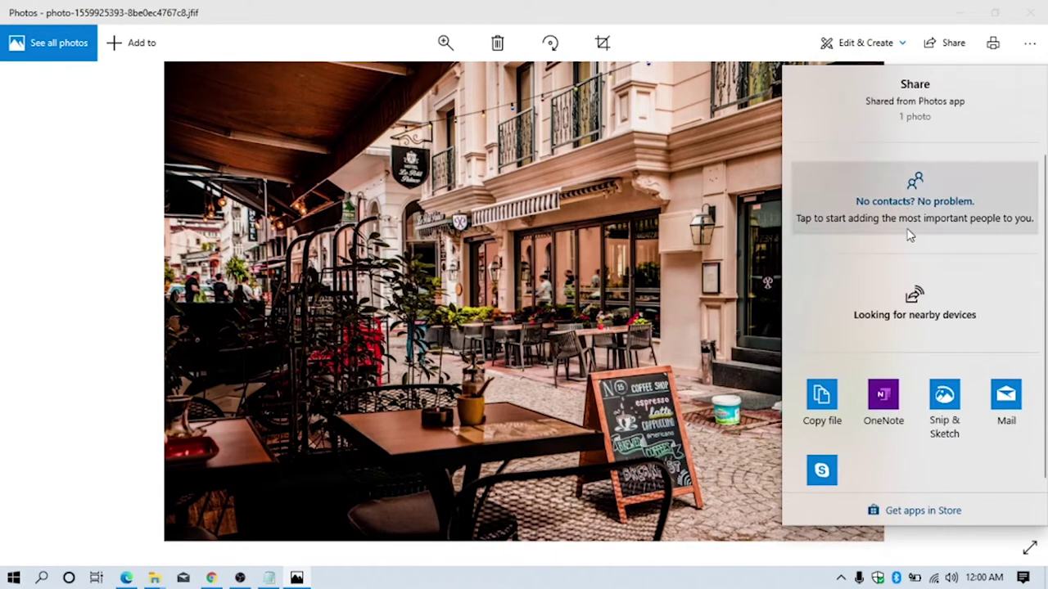
pyautogui.click(1023, 12)
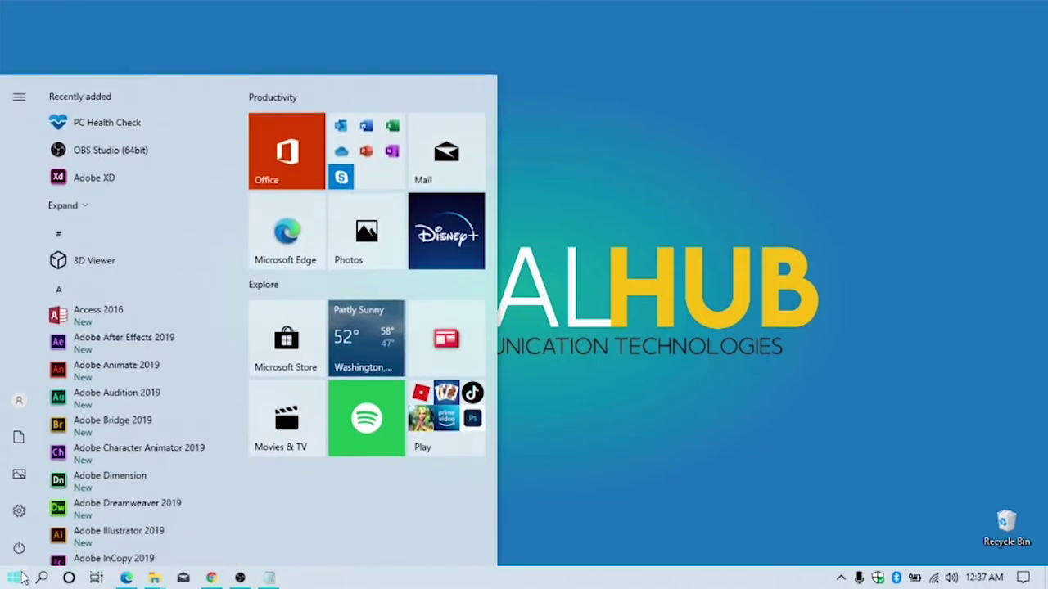
# Open the Storage page in the Windows system settings and turn on Storage Sense.
pyautogui.click(20, 512)
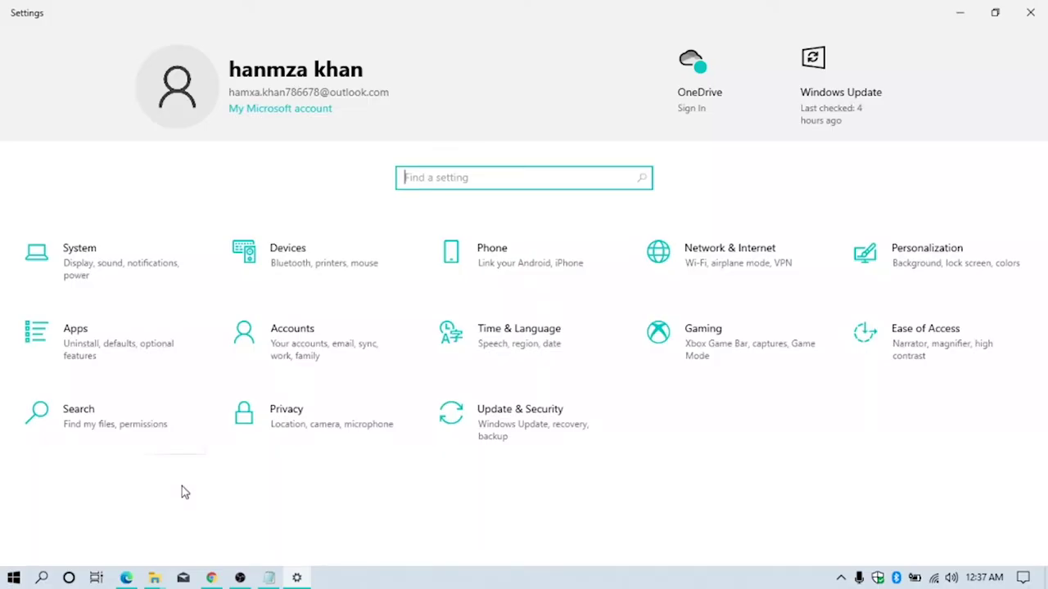
pyautogui.click(114, 290)
pyautogui.click(99, 395)
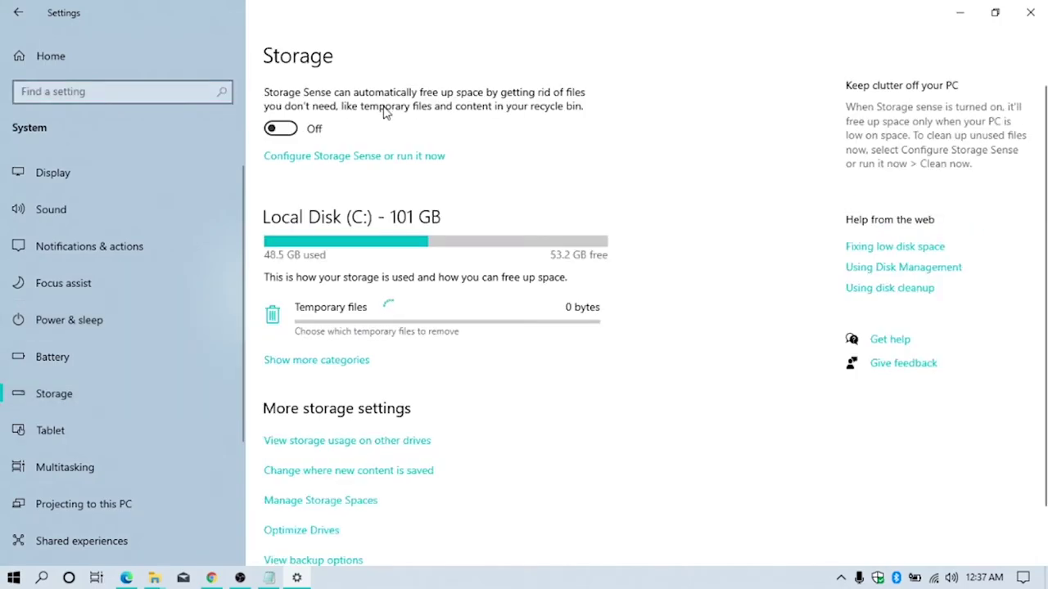
pyautogui.click(280, 129)
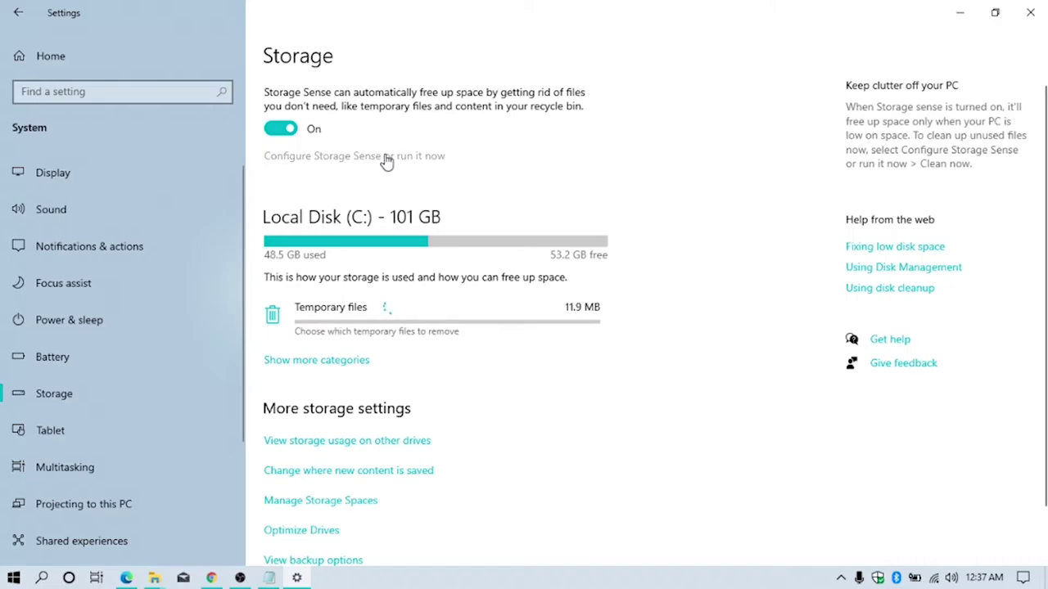
# Open the Storage Sense configuration, keep it running during low free disk space, and review the temporary file and cleanup options.
pyautogui.click(386, 157)
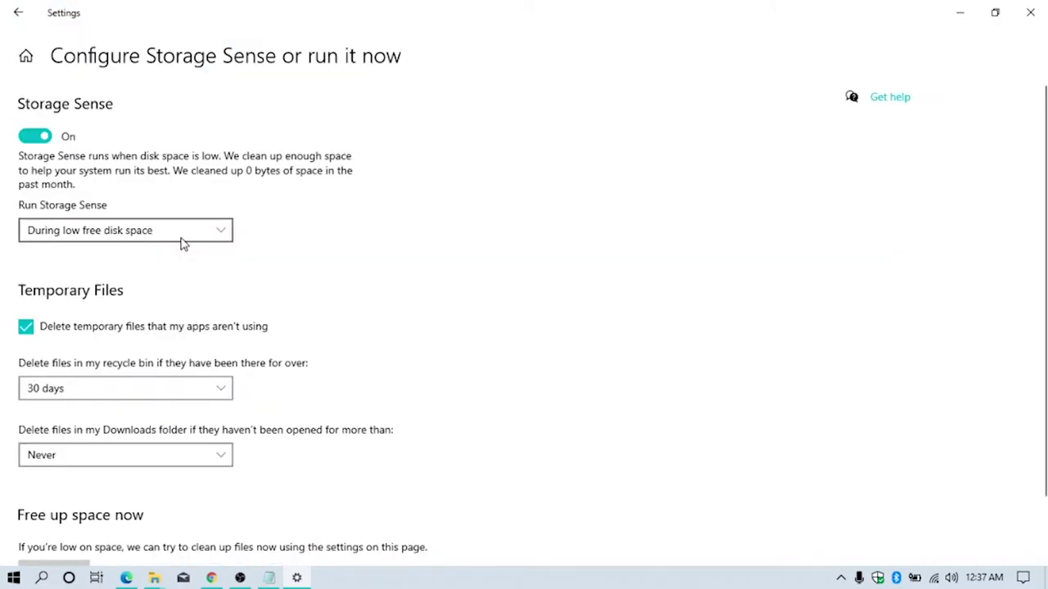
pyautogui.click(183, 237)
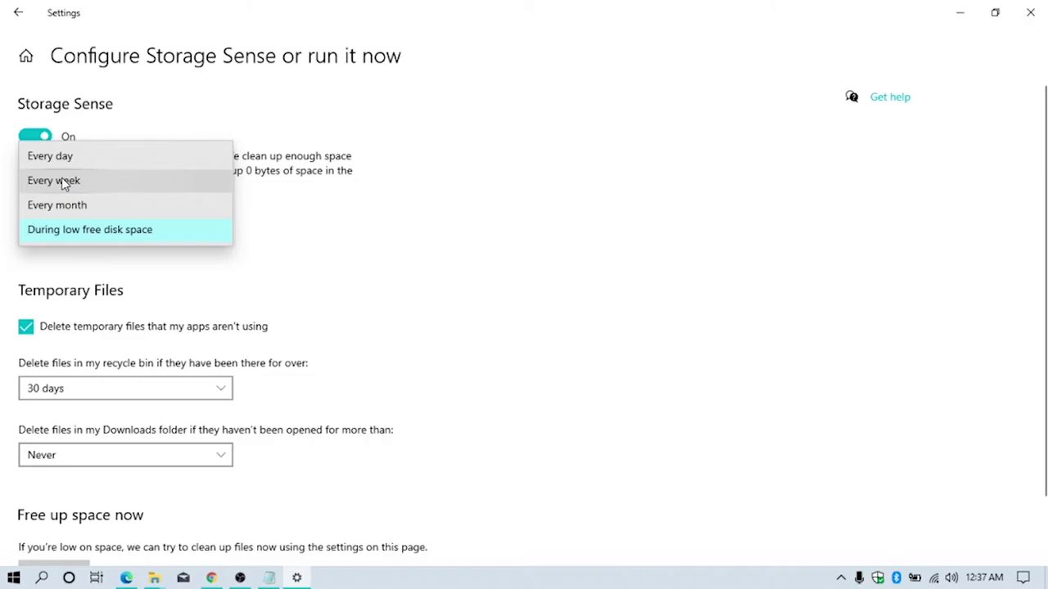
pyautogui.click(77, 236)
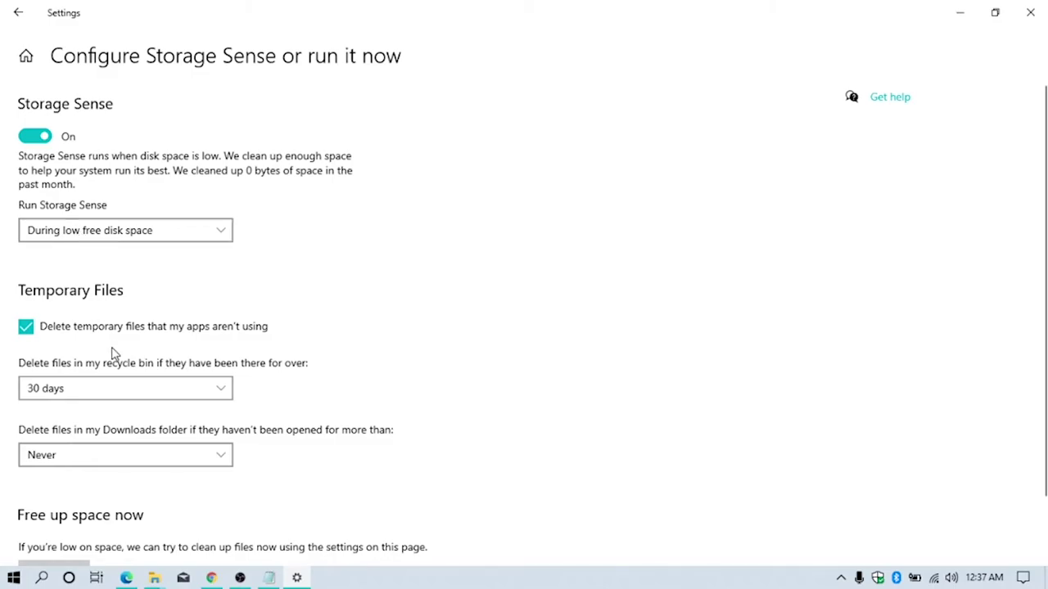
pyautogui.scroll(-2, 112, 353)
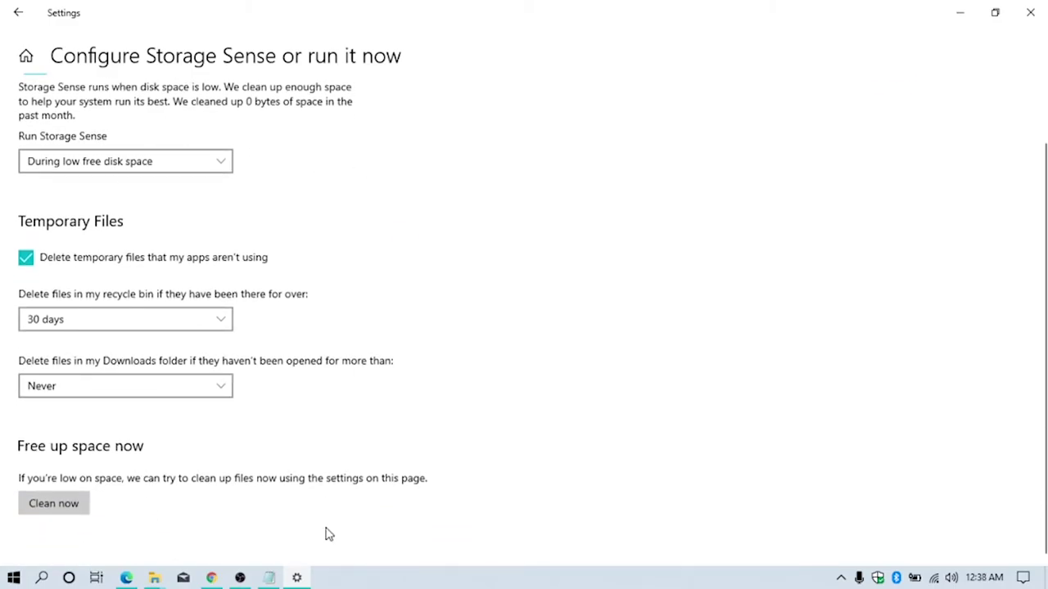
pyautogui.click(18, 12)
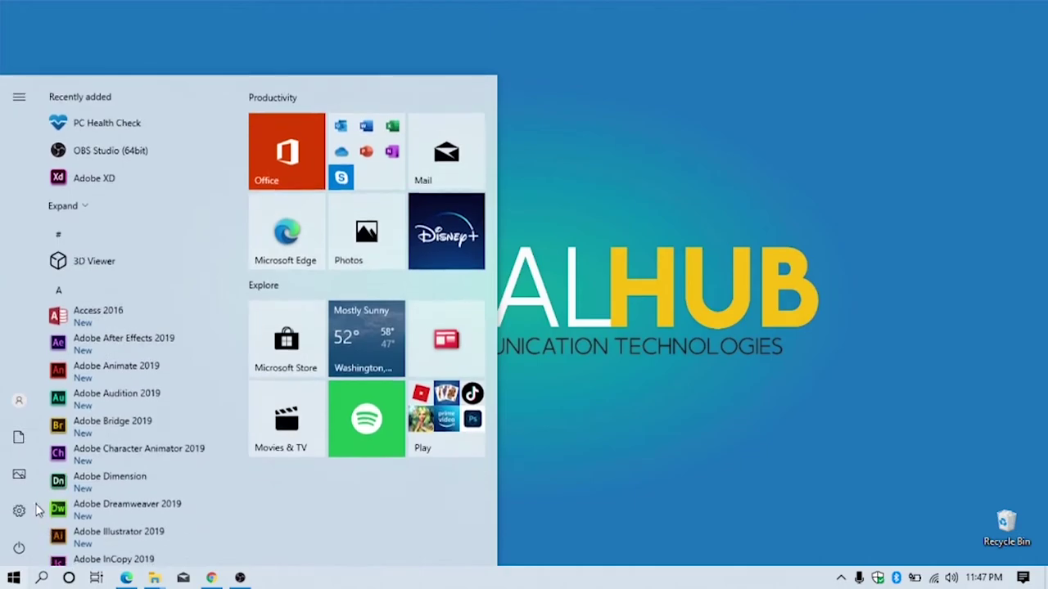
# Open the Notifications & actions page in the Windows system settings, look over its options, and close Settings.
pyautogui.click(32, 511)
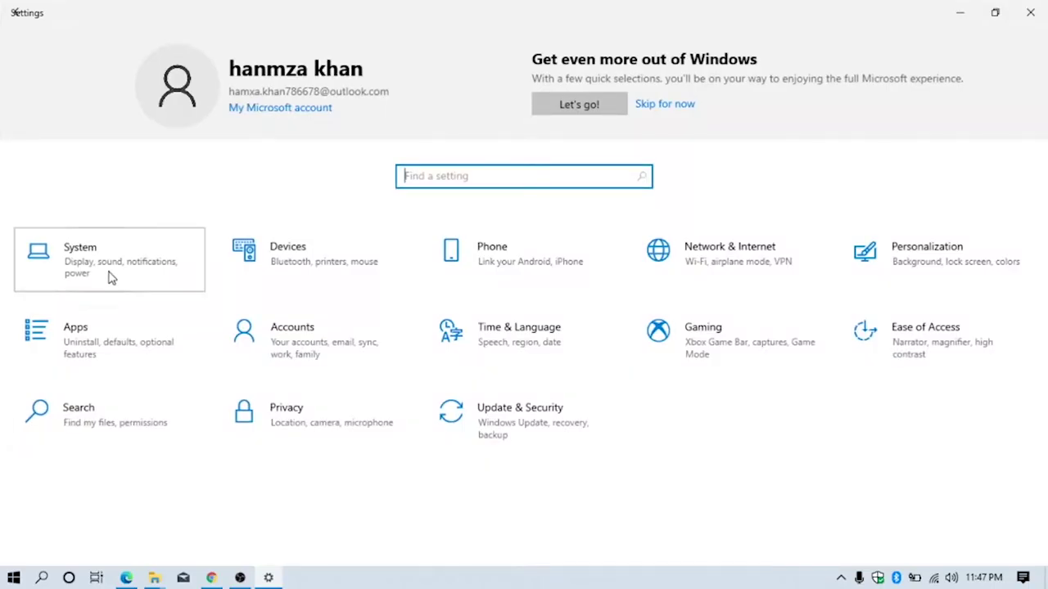
pyautogui.click(111, 278)
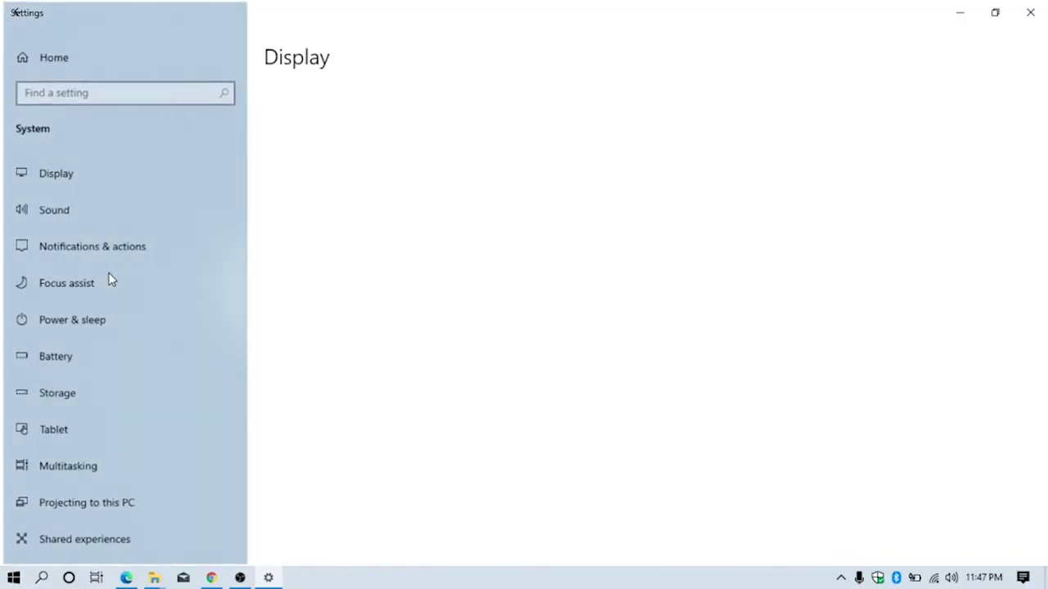
pyautogui.click(100, 246)
pyautogui.scroll(-4, 463, 194)
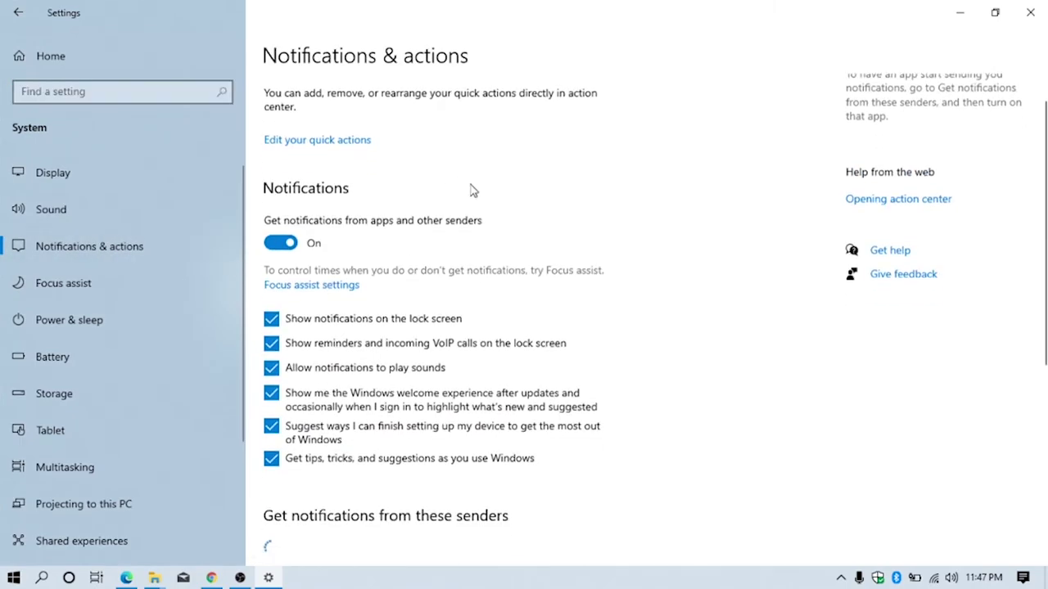
pyautogui.scroll(-5, 474, 189)
pyautogui.scroll(5, 463, 302)
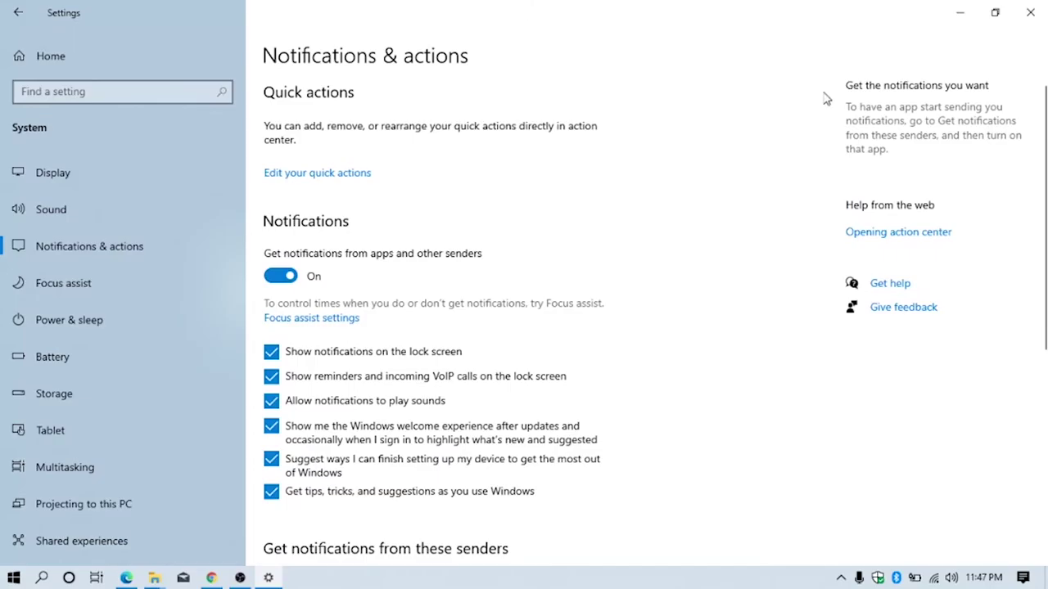
pyautogui.click(1029, 12)
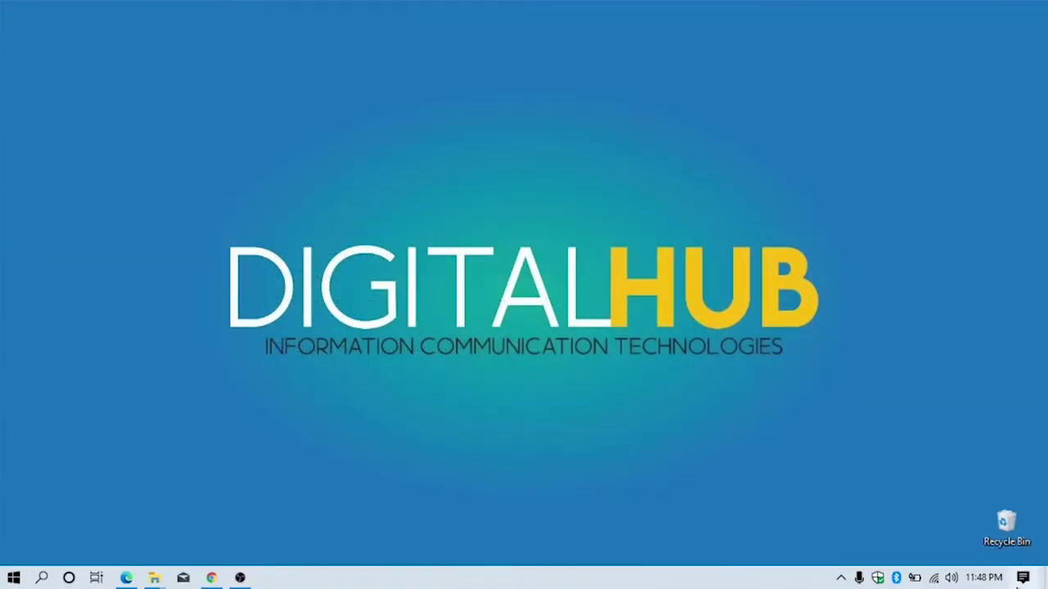
# Open the notification management settings from the action center and review the list of notification senders.
pyautogui.click(1023, 577)
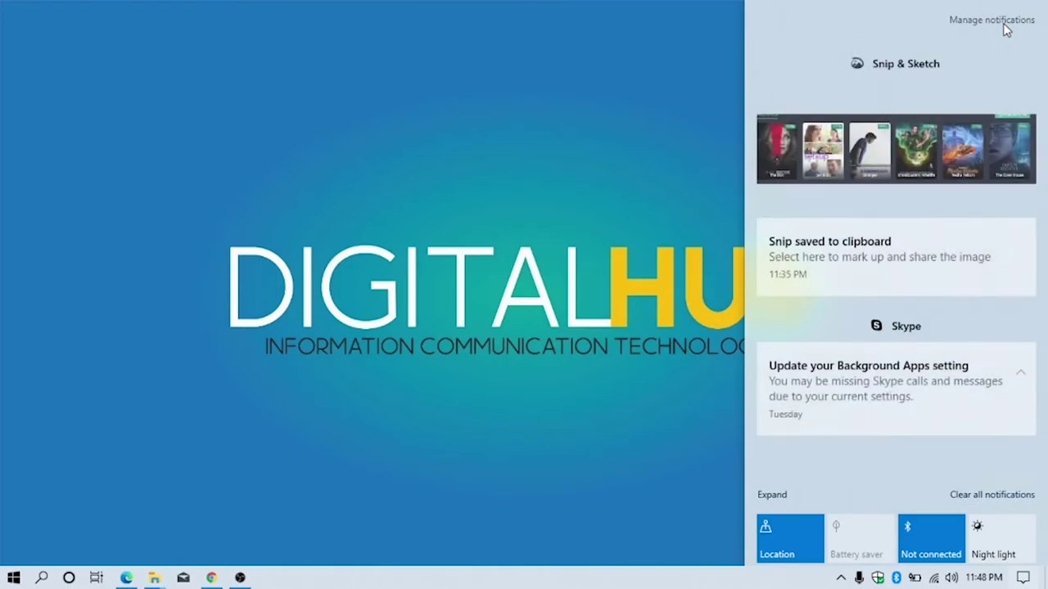
pyautogui.click(992, 20)
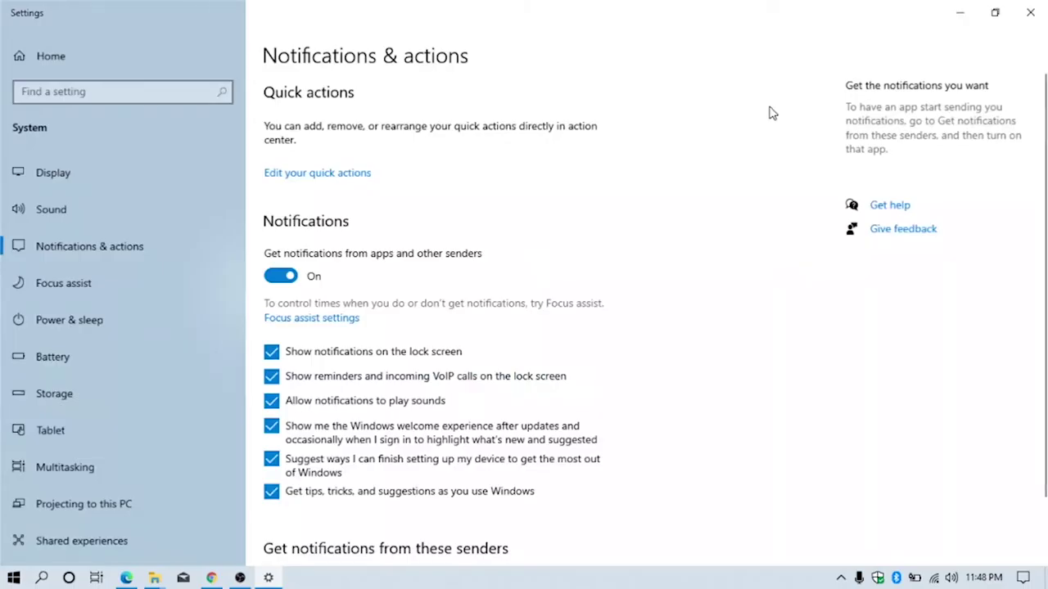
pyautogui.scroll(-5, 402, 221)
pyautogui.scroll(-3, 402, 210)
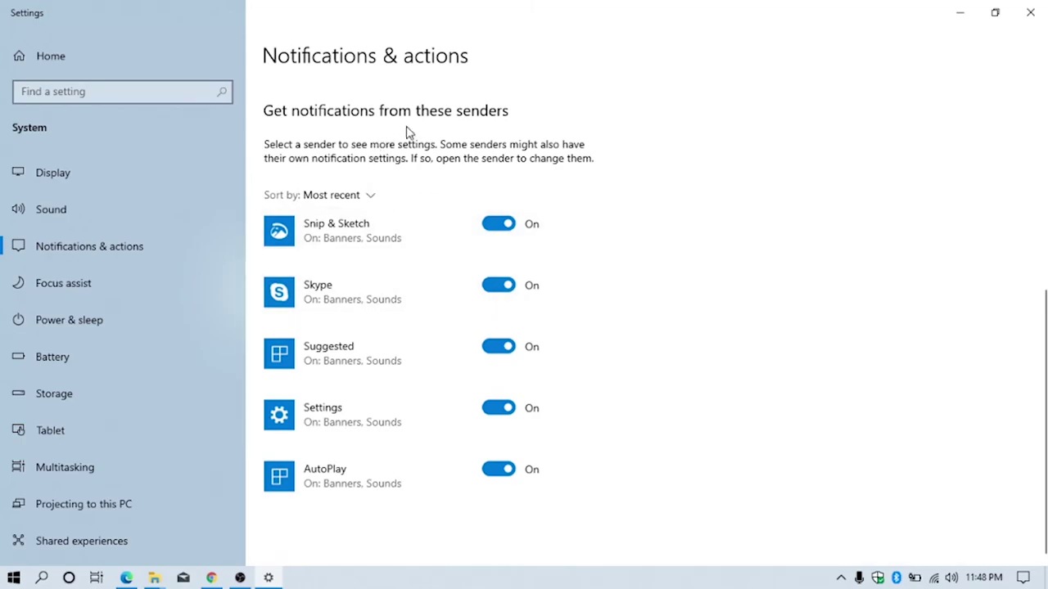
# Turn notifications from Skype off and back on.
pyautogui.click(494, 286)
pyautogui.click(489, 288)
pyautogui.scroll(8, 450, 245)
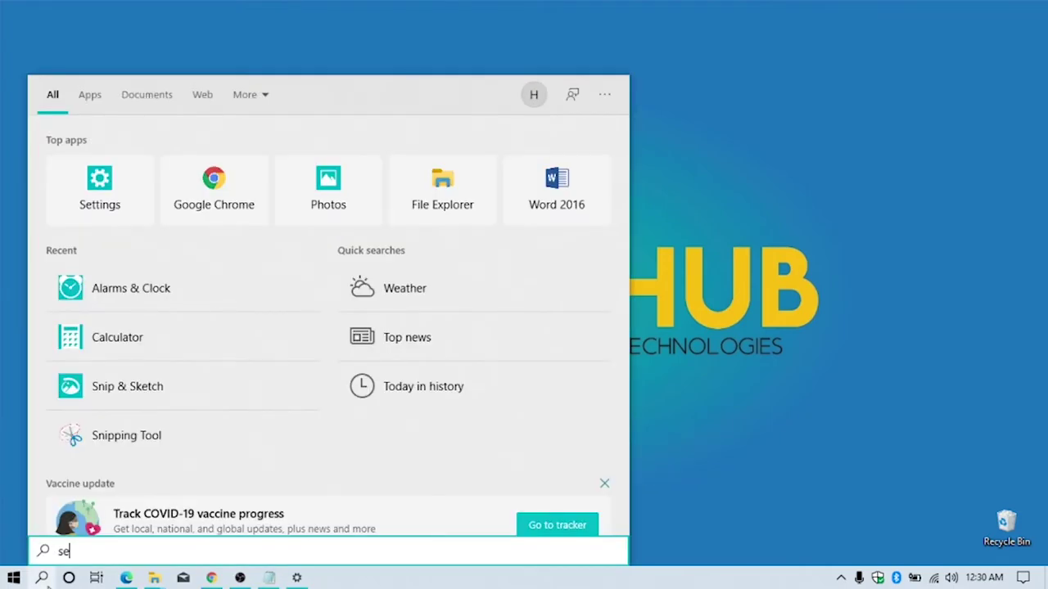
# Search Windows for "secur", open Windows Security, and go to the ransomware protection settings under Virus & threat protection.
pyautogui.write('cur')
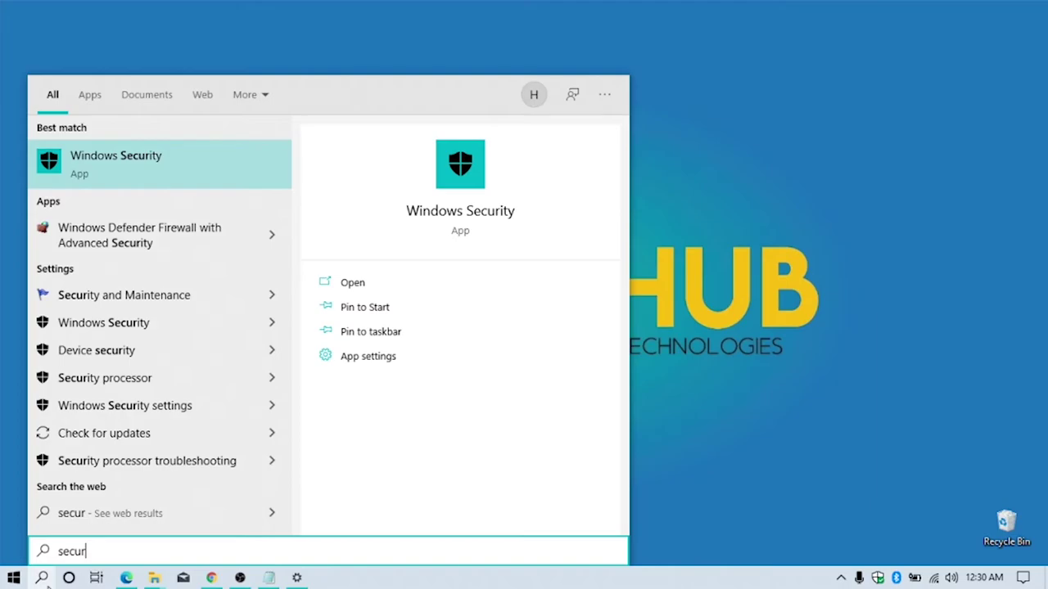
pyautogui.press('Return')
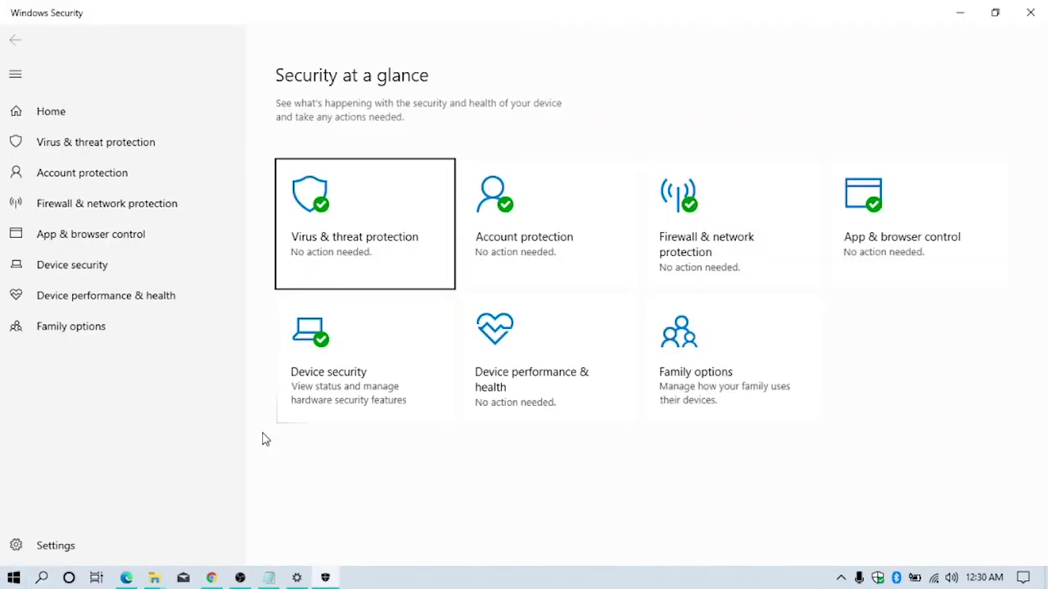
pyautogui.press('Return')
pyautogui.scroll(-3, 416, 365)
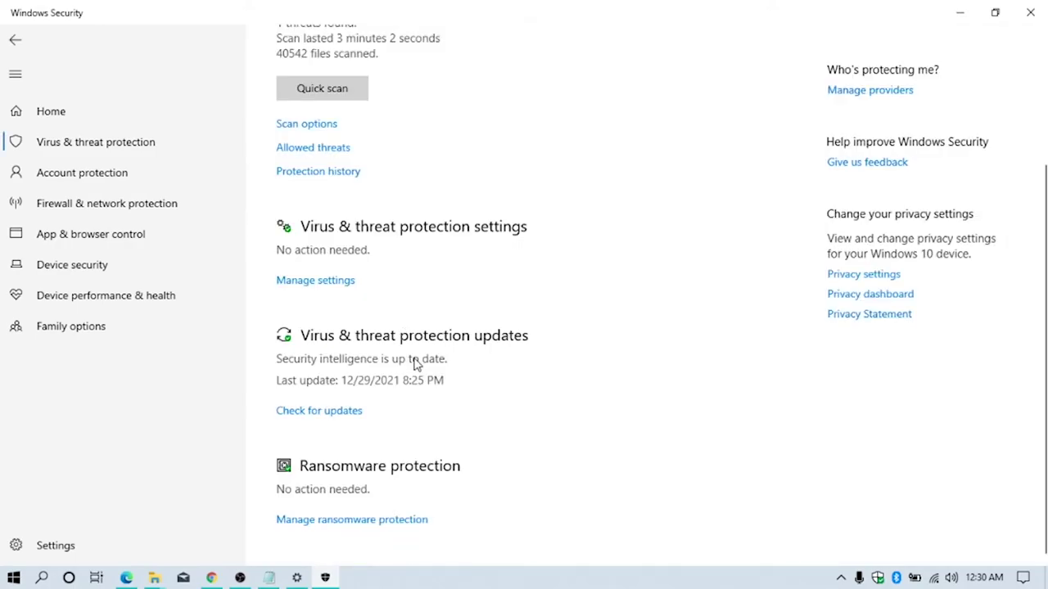
pyautogui.click(352, 518)
# Turn on Controlled folder access and add the Adobe folder from Documents to the protected folders.
pyautogui.click(292, 232)
pyautogui.click(316, 291)
pyautogui.click(358, 195)
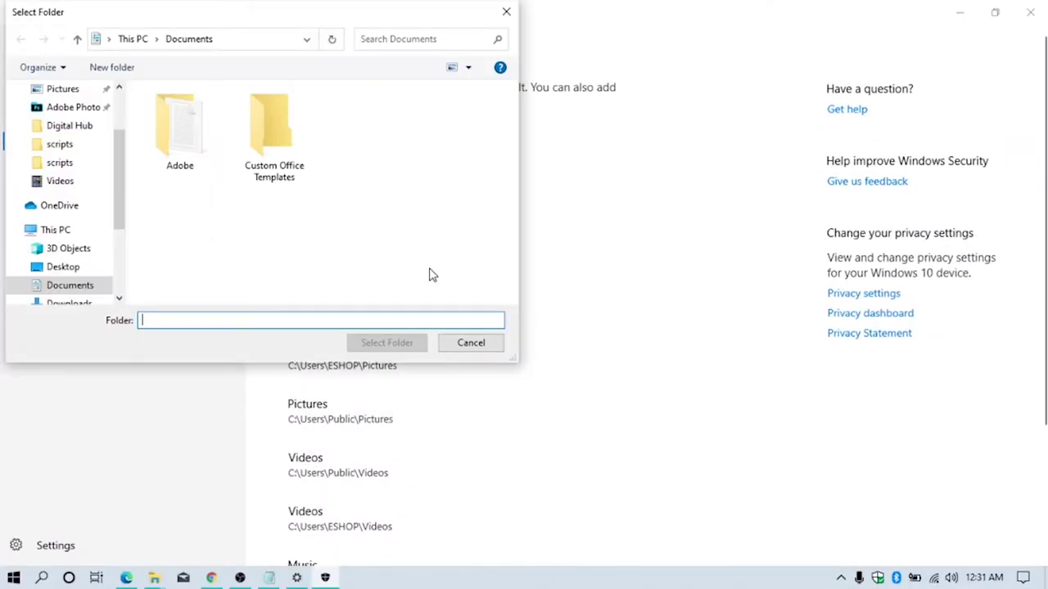
pyautogui.click(213, 168)
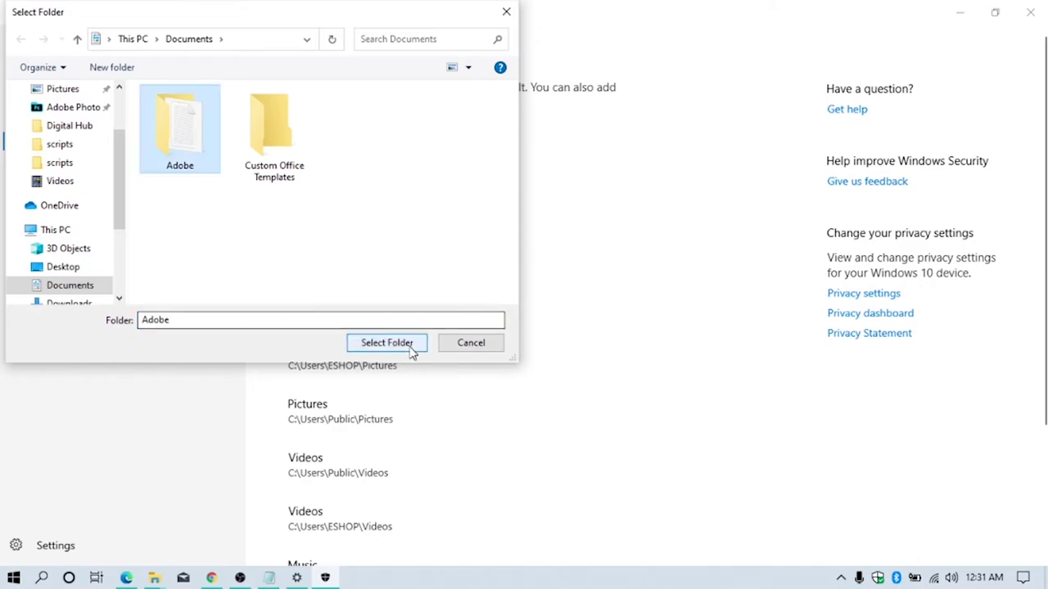
pyautogui.click(386, 343)
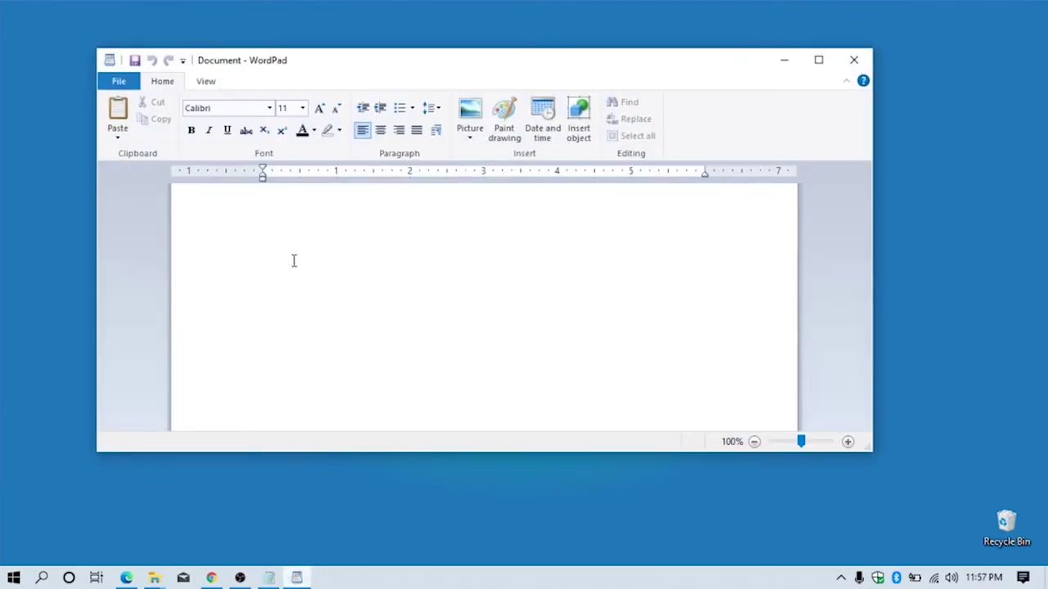
# Insert three smiley emojis and the kaomoji (*/ω＼*) into the blank WordPad document using the Windows emoji picker.
pyautogui.press('super+period')
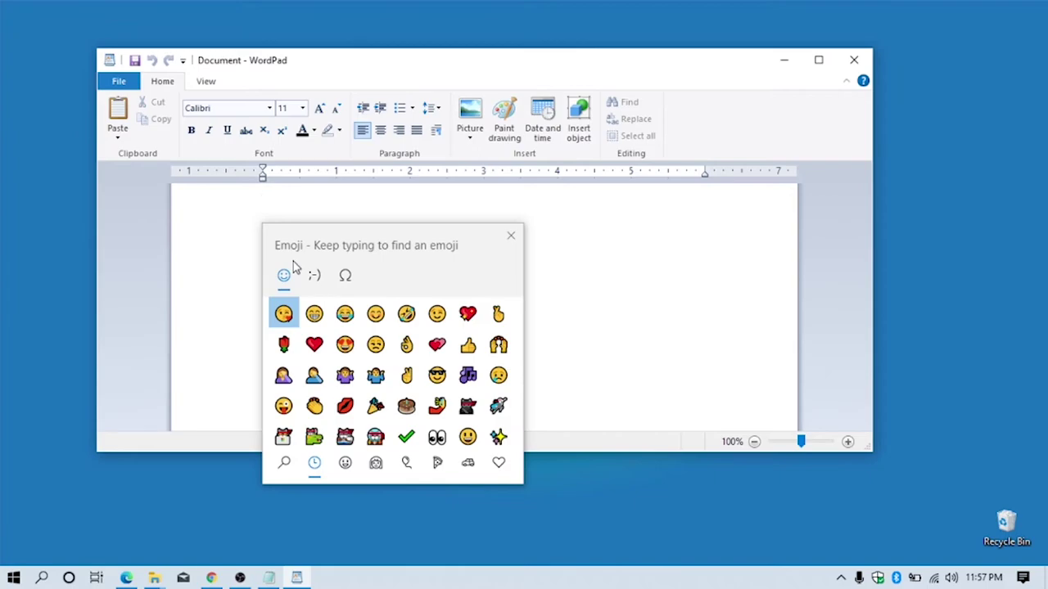
pyautogui.click(315, 313)
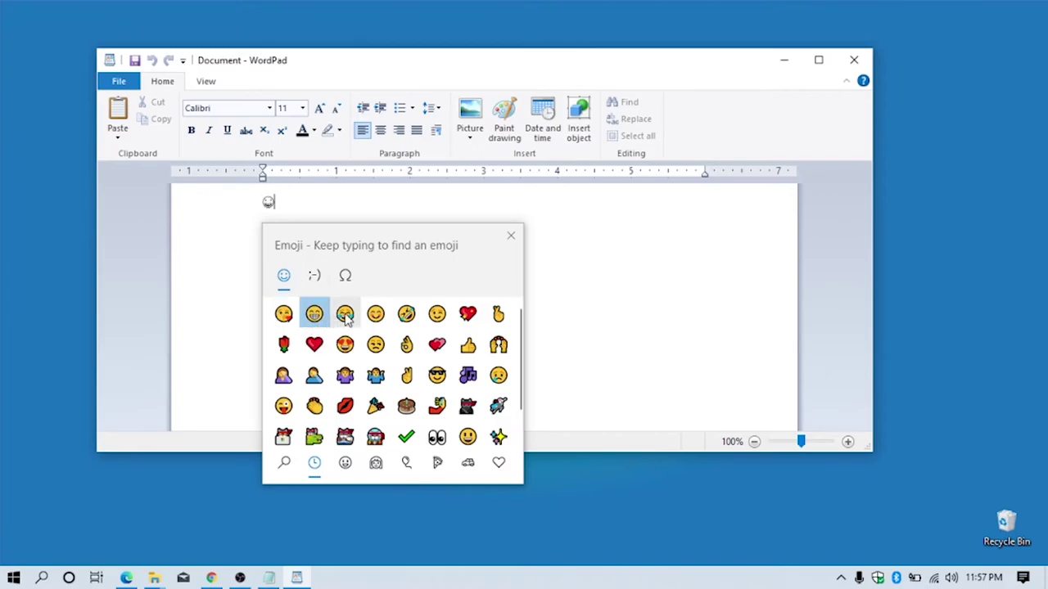
pyautogui.click(346, 316)
pyautogui.click(346, 315)
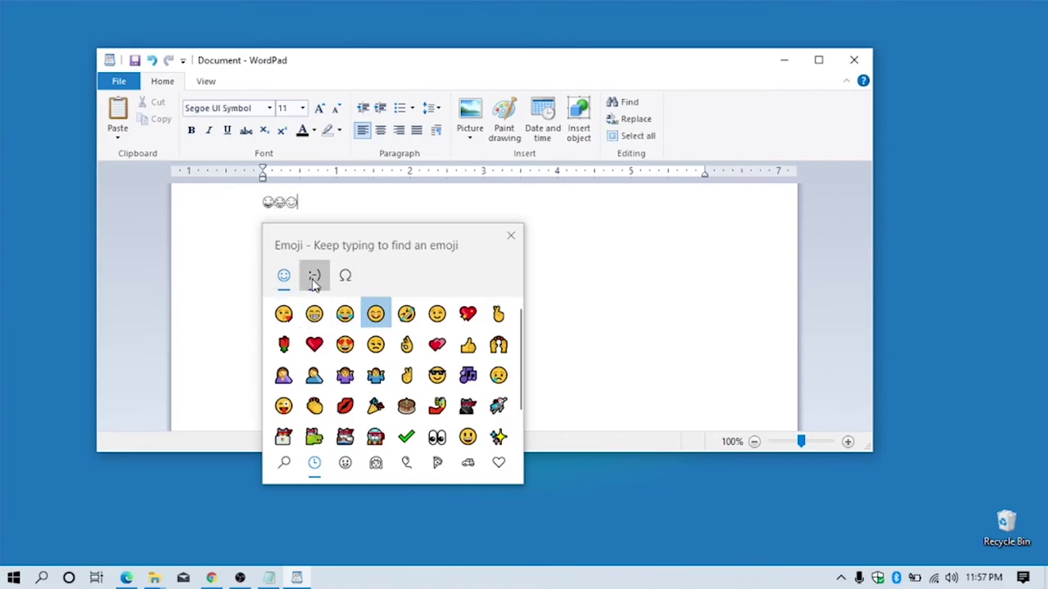
pyautogui.click(313, 278)
pyautogui.click(386, 345)
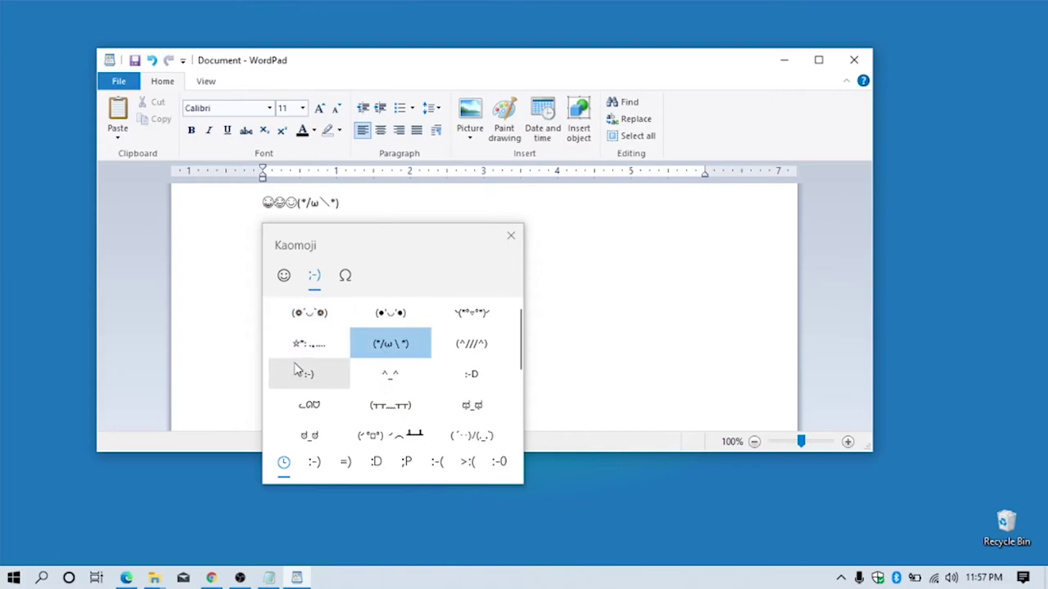
# Add the kaomojis ☆*: .｡. o(≧▽≦)o .｡.:*☆ and :-) and the ® symbol to the WordPad line using the emoji picker.
pyautogui.click(307, 343)
pyautogui.click(304, 373)
pyautogui.click(344, 275)
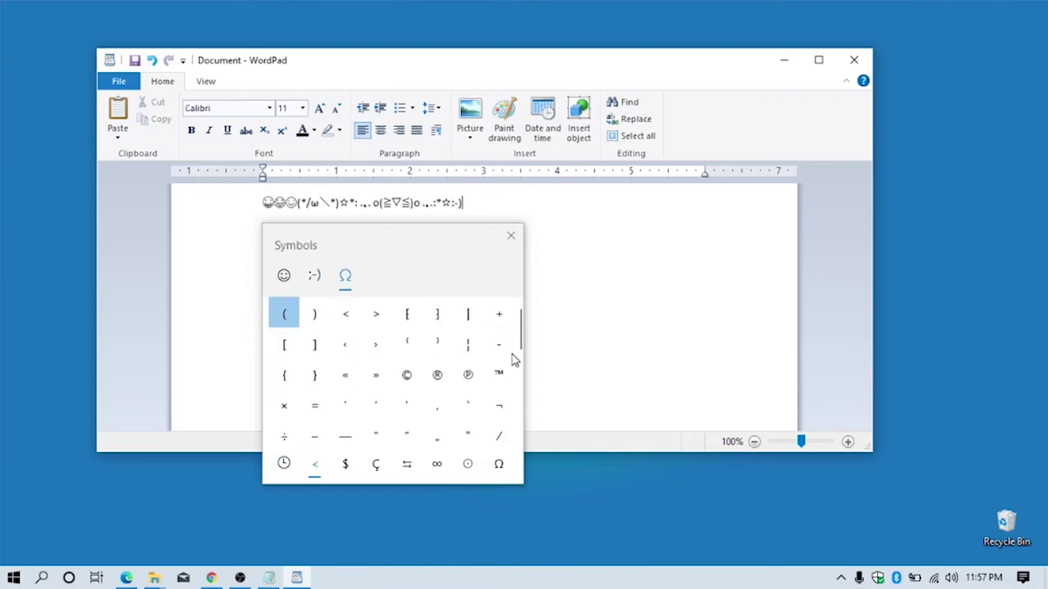
pyautogui.click(438, 378)
pyautogui.scroll(-3, 461, 398)
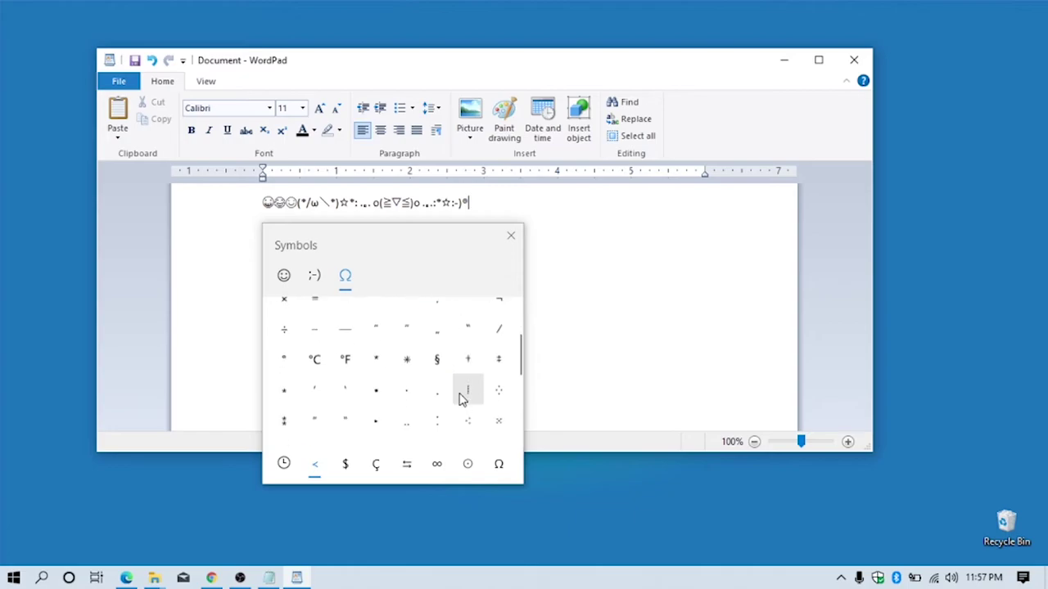
pyautogui.scroll(-1, 368, 369)
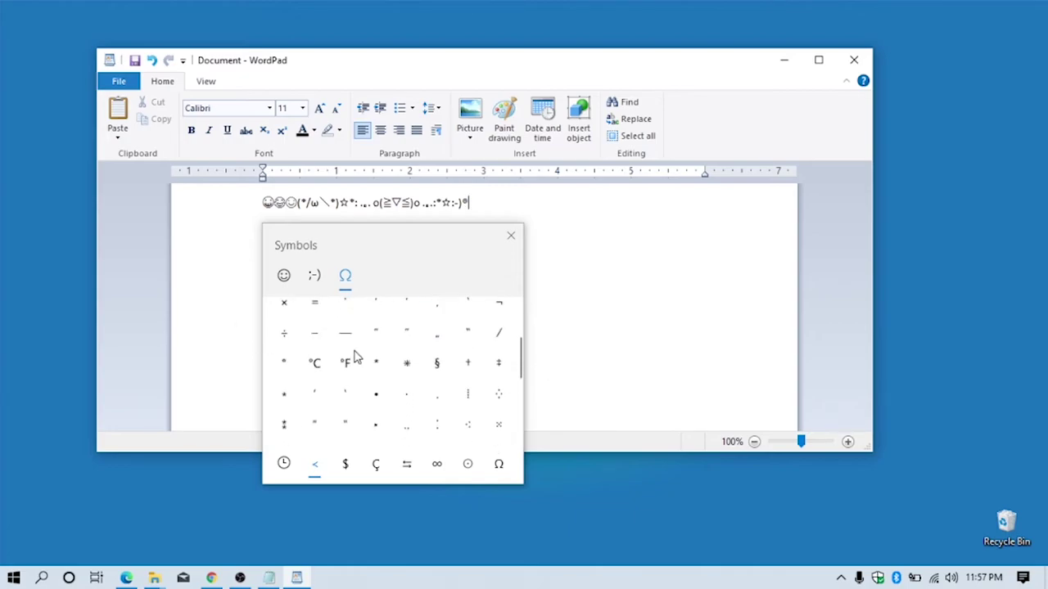
pyautogui.scroll(1, 363, 365)
pyautogui.click(283, 275)
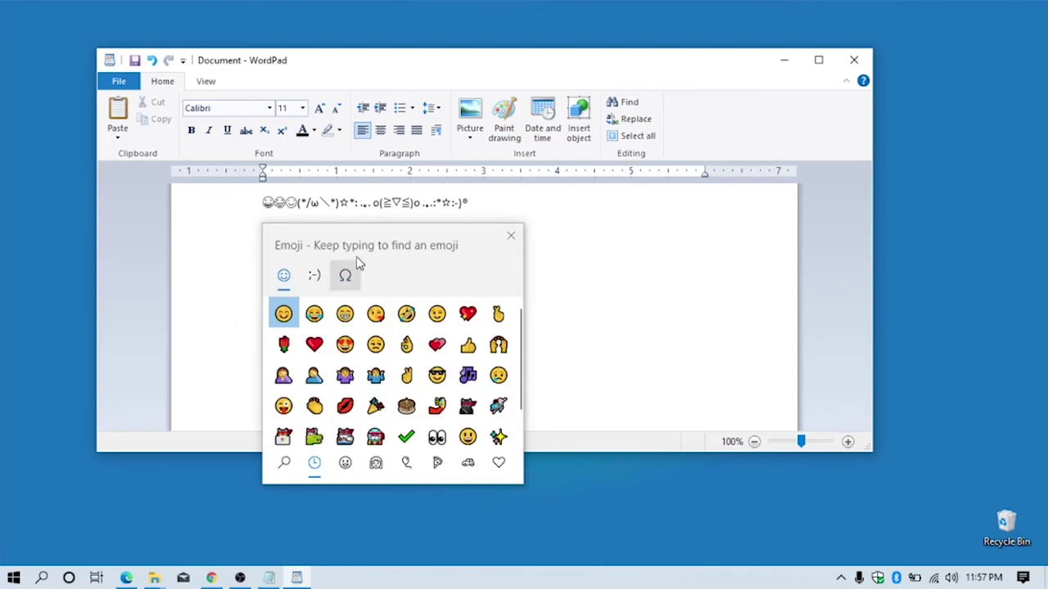
pyautogui.click(638, 281)
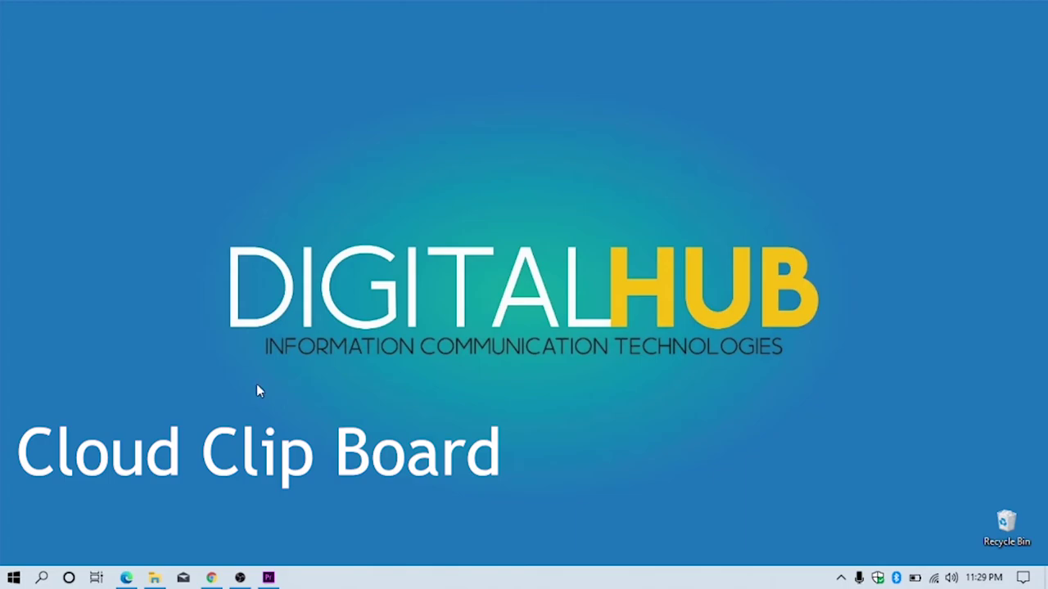
# Open the Clipboard page of the System settings and turn Clipboard history off and back on.
pyautogui.press('super')
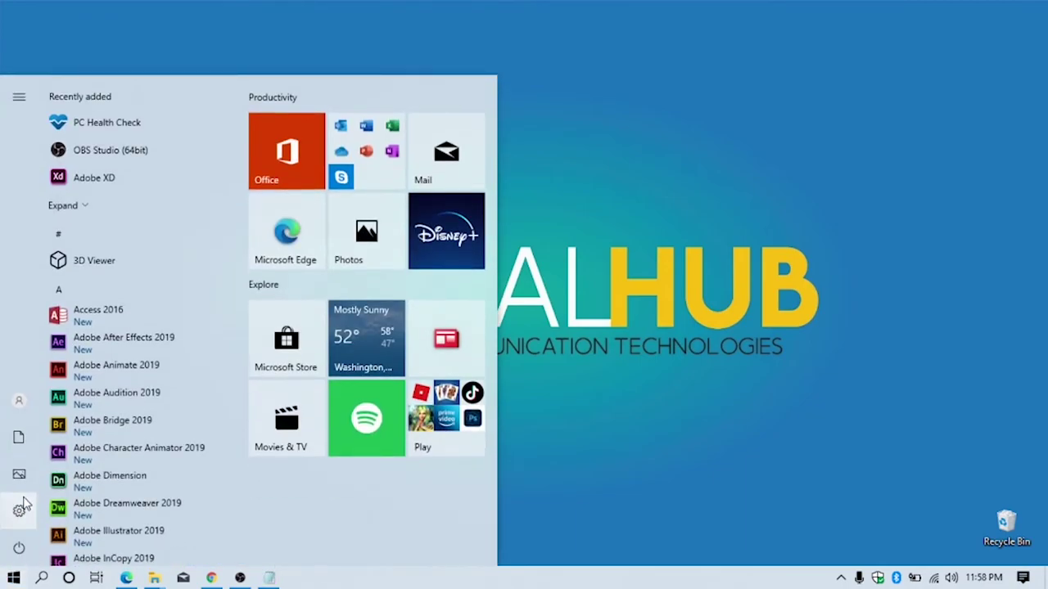
pyautogui.click(20, 509)
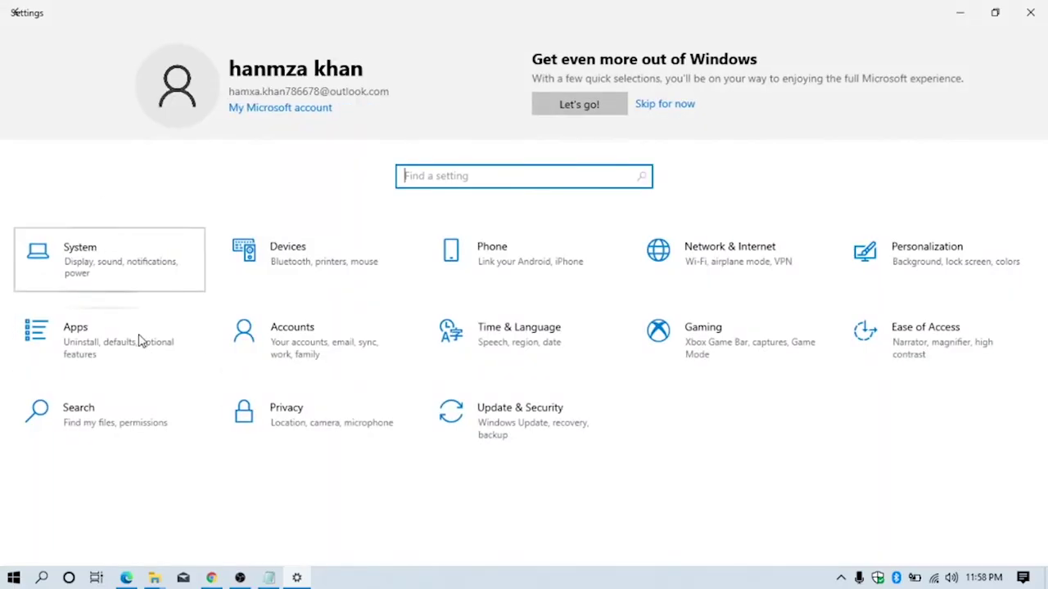
pyautogui.scroll(-3, 50, 475)
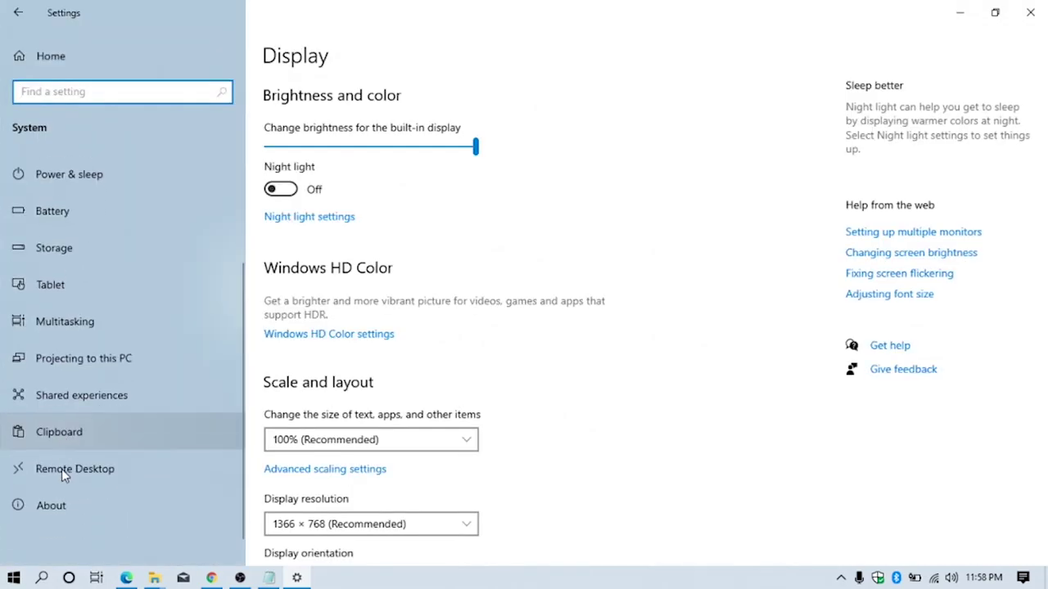
pyautogui.click(76, 420)
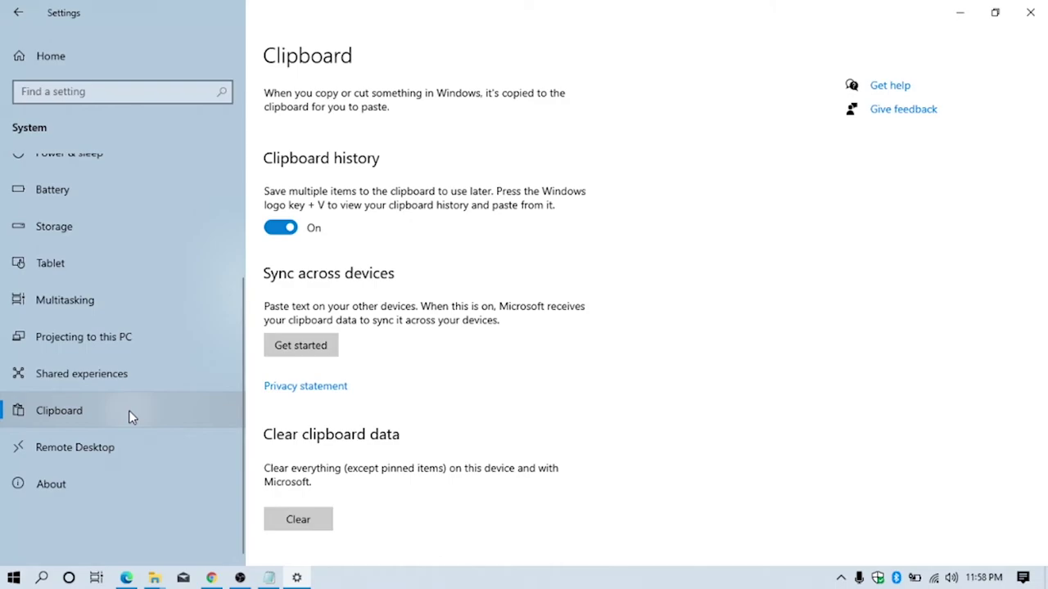
pyautogui.scroll(-1, 333, 168)
pyautogui.scroll(1, 465, 291)
pyautogui.click(283, 228)
pyautogui.click(282, 229)
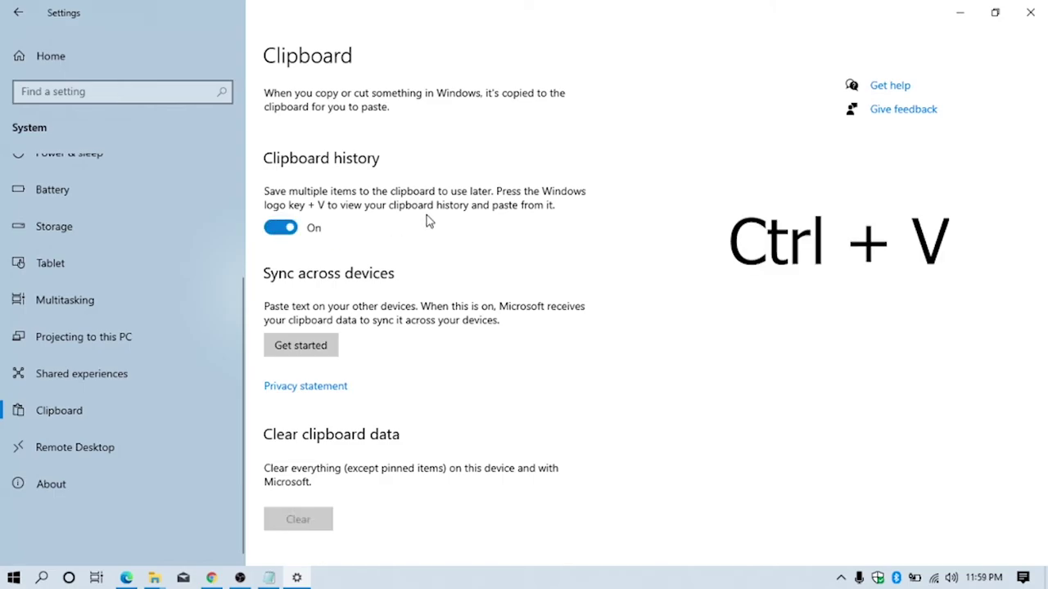
# Check the clipboard history, copy %windir%\System32\SlideToShutDown.exe from the Notepad note, and view the history again over Settings.
pyautogui.press('super+v')
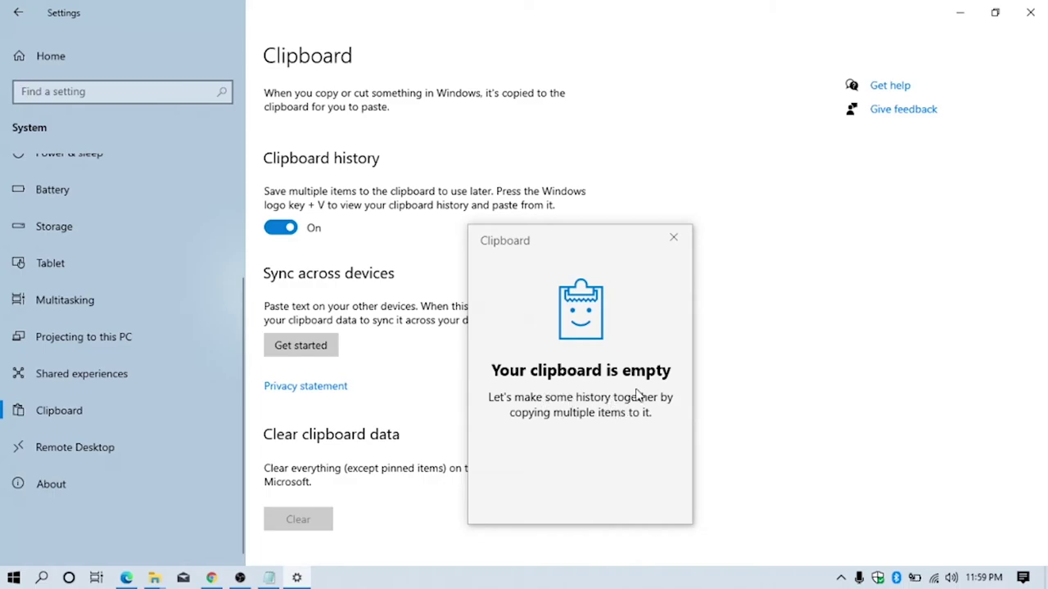
pyautogui.click(279, 583)
pyautogui.click(269, 577)
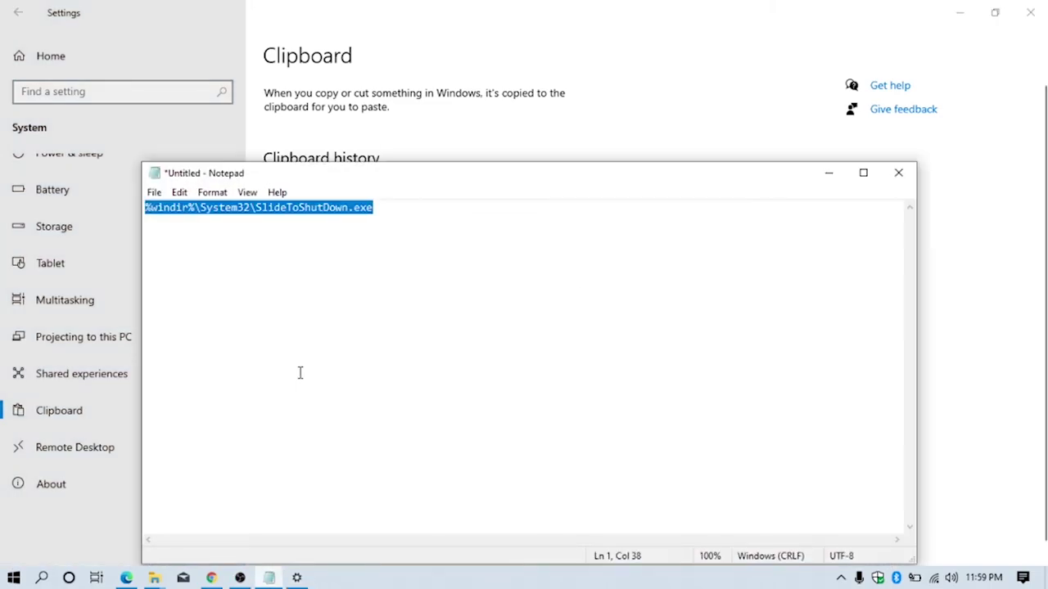
pyautogui.click(296, 577)
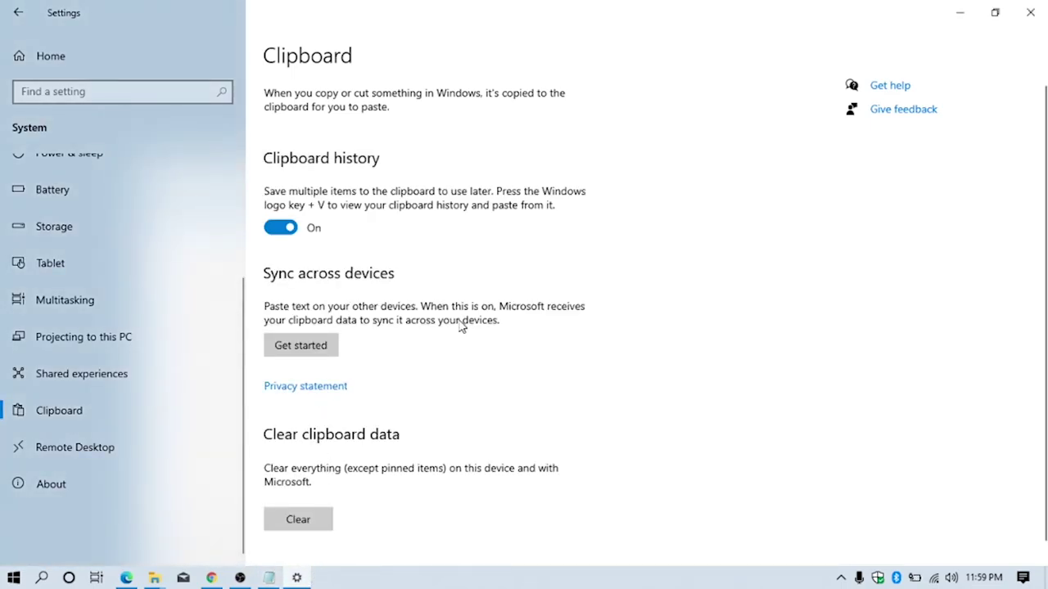
pyautogui.press('super+v')
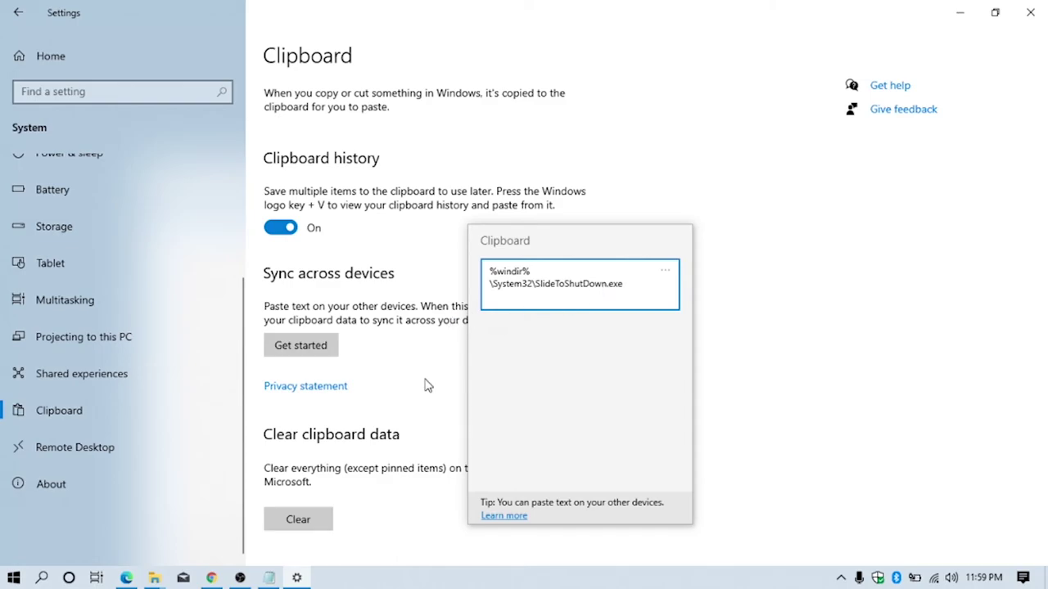
pyautogui.click(791, 351)
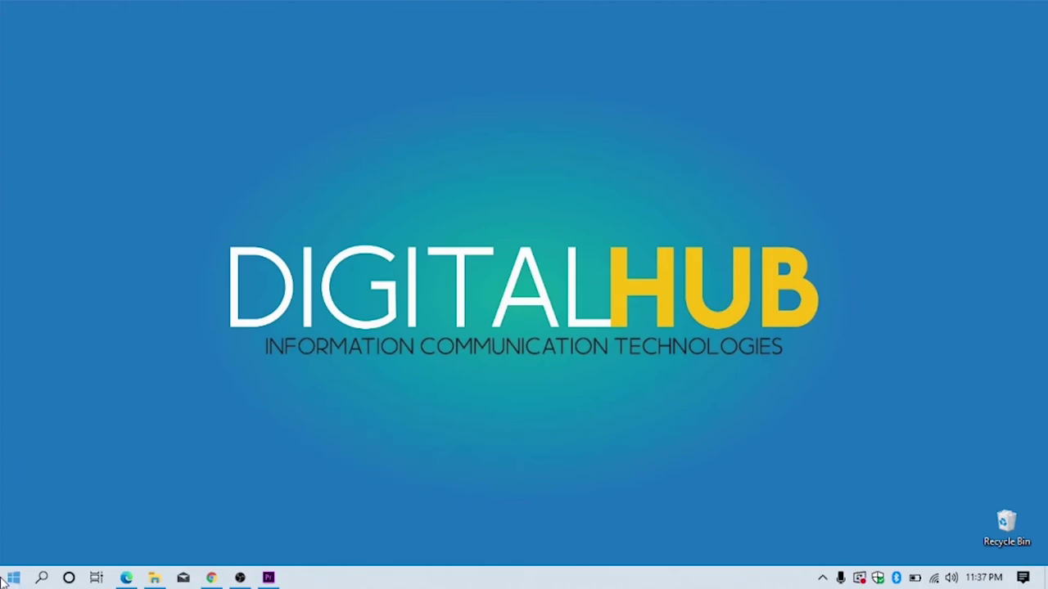
# Open the Windows Privacy settings and go to the Background apps page under App permissions.
pyautogui.press('super')
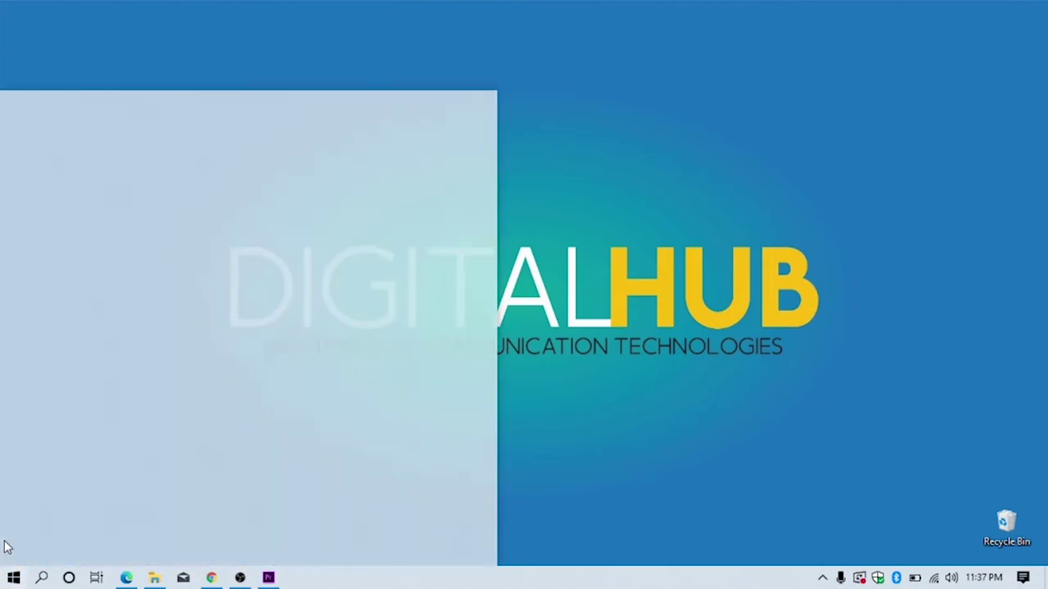
pyautogui.click(18, 522)
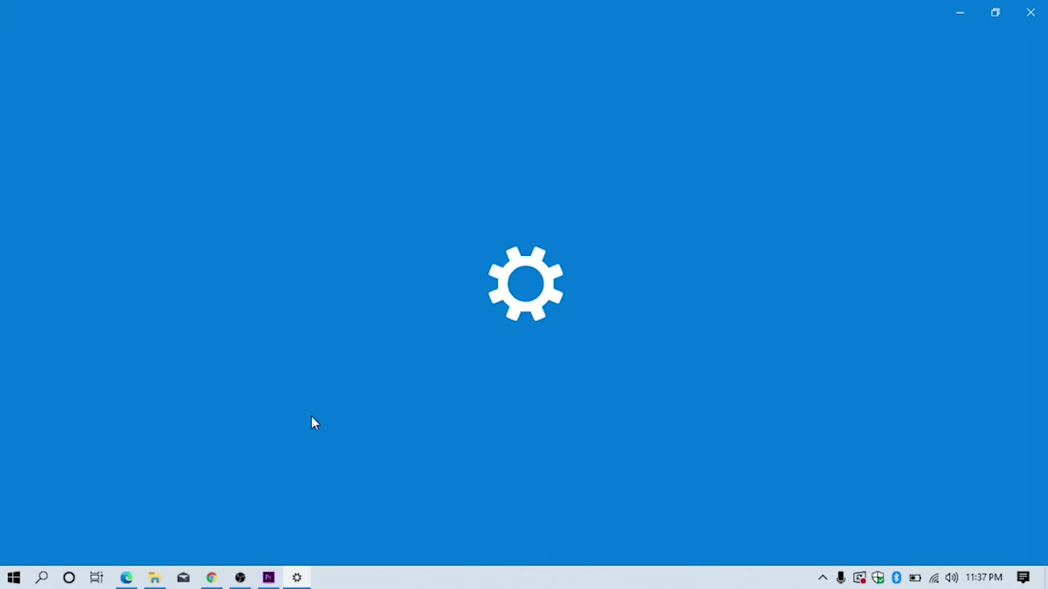
pyautogui.scroll(-5, 104, 414)
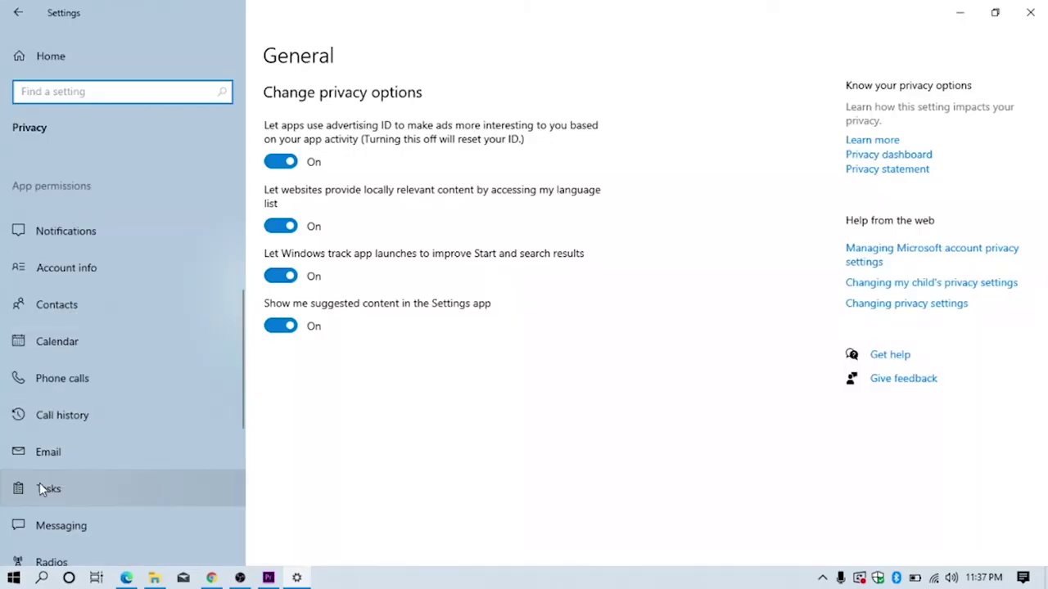
pyautogui.scroll(-3, 40, 488)
pyautogui.click(120, 501)
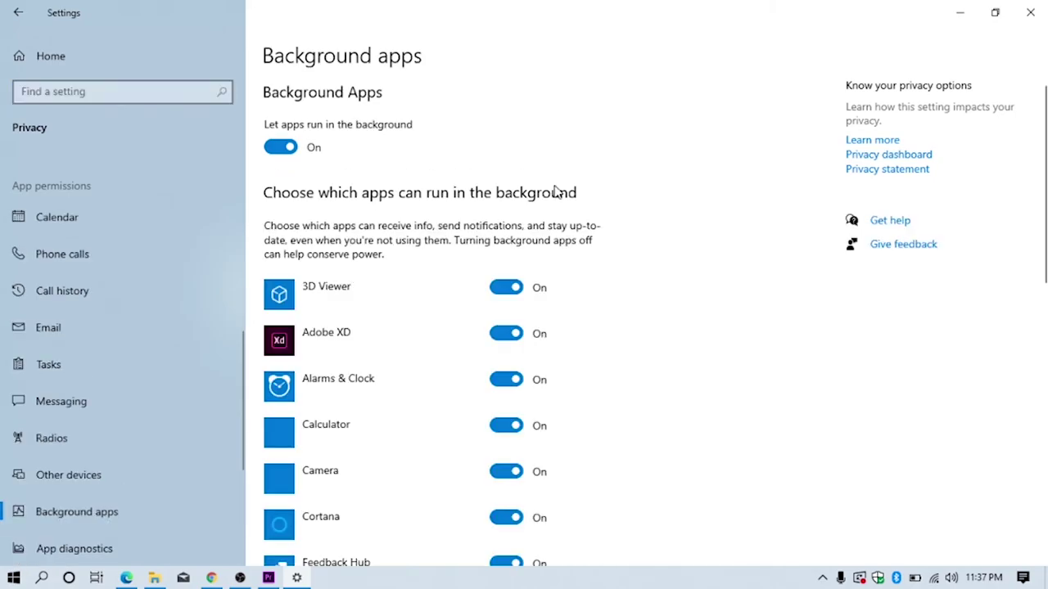
# Turn background running off and back on for all apps, and do the same for Microsoft Solitaire Collection.
pyautogui.click(279, 147)
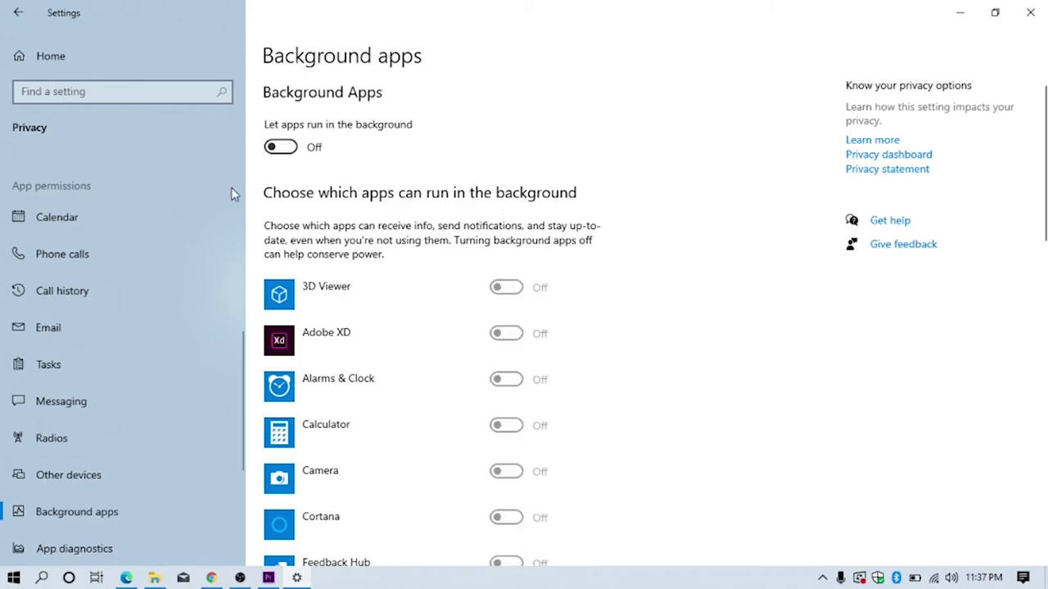
pyautogui.click(268, 152)
pyautogui.scroll(-6, 498, 327)
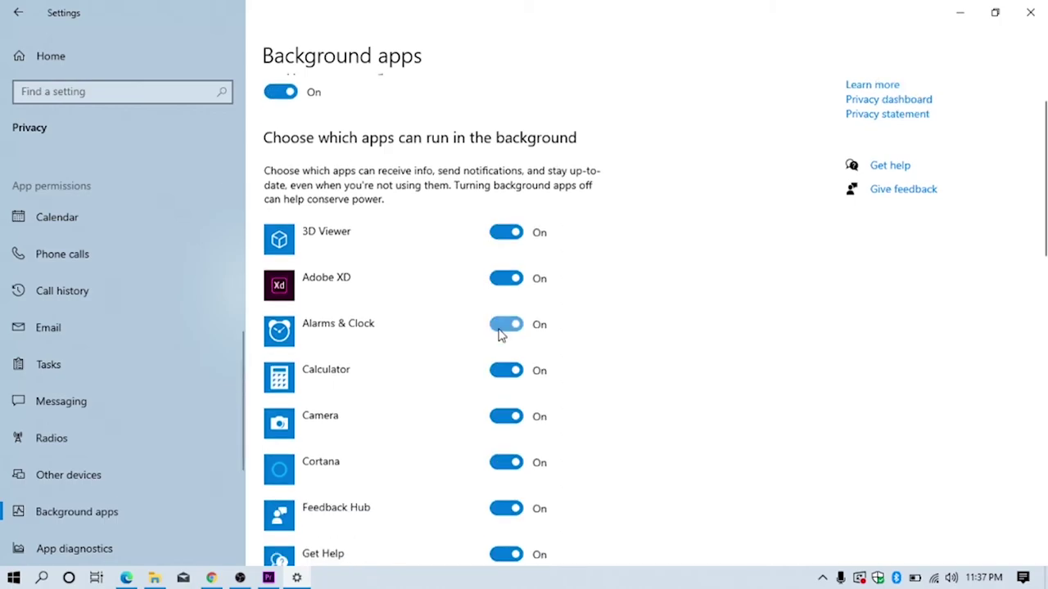
pyautogui.click(506, 285)
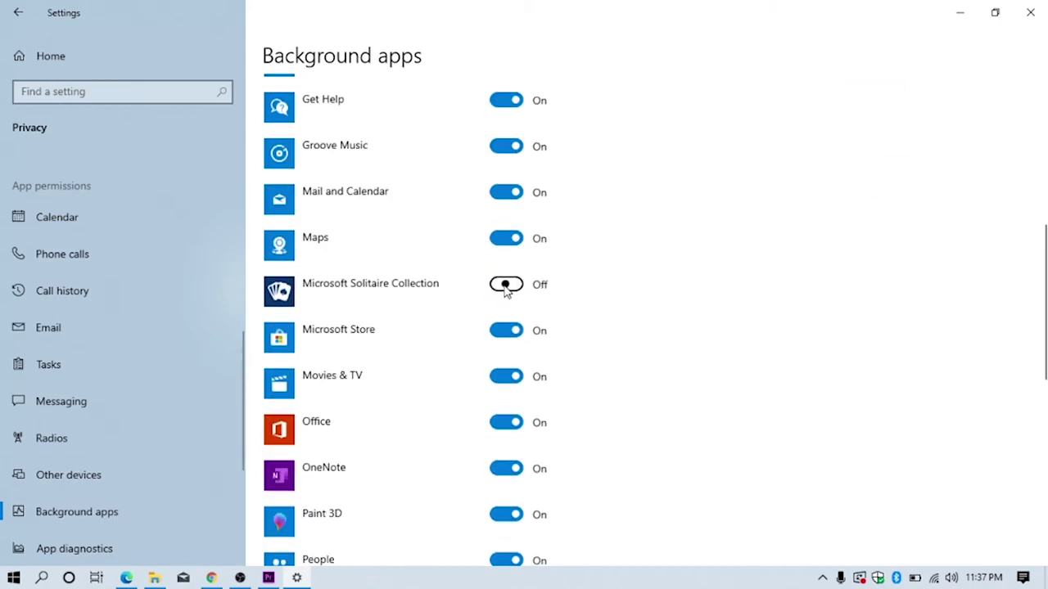
pyautogui.click(505, 285)
pyautogui.scroll(6, 441, 259)
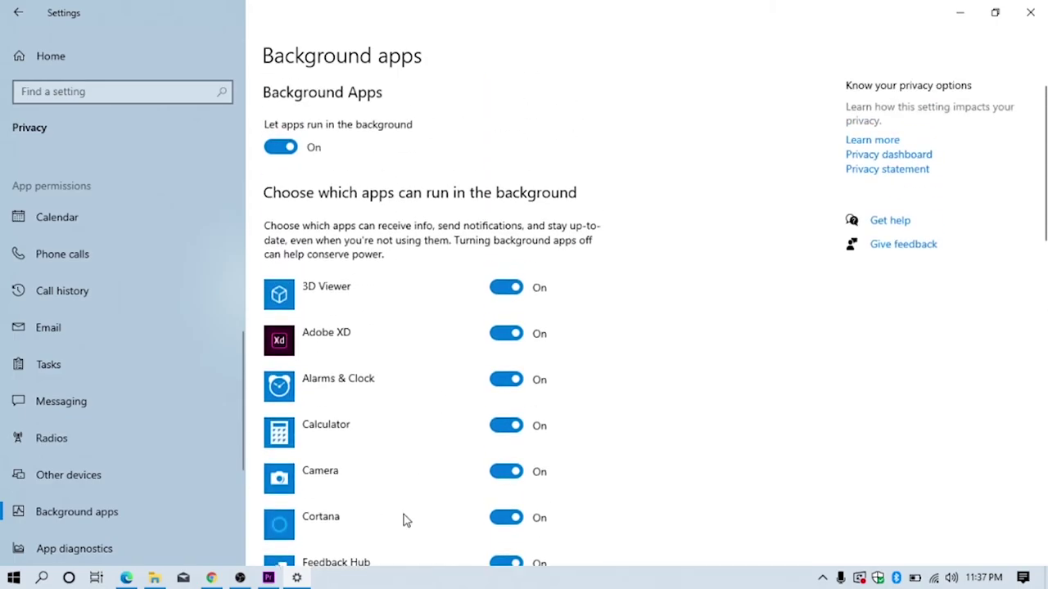
pyautogui.scroll(-10, 374, 523)
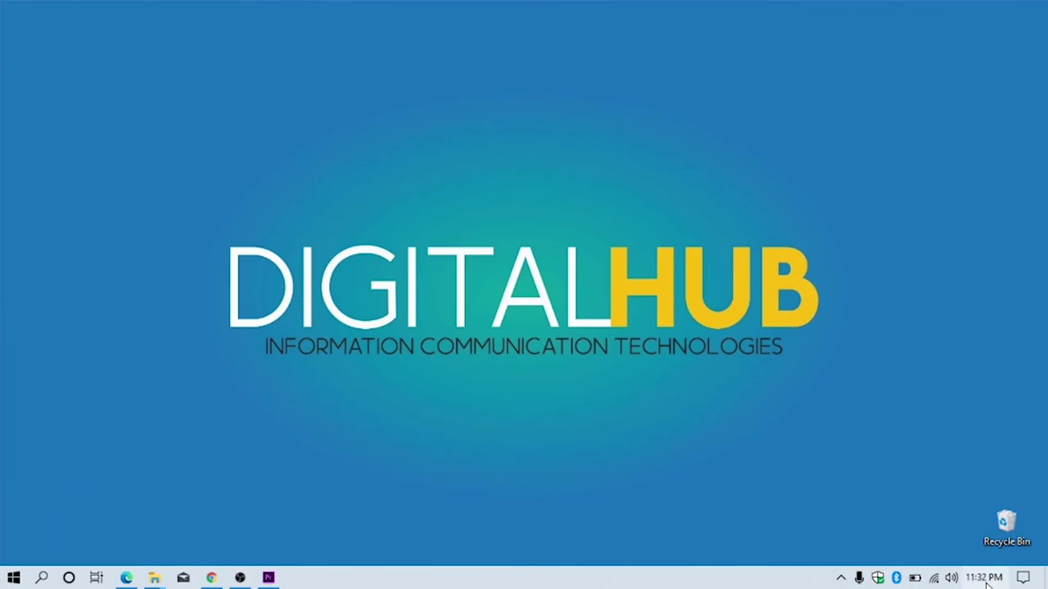
# Start a new event for today in the taskbar calendar, titled "Breakfast With" followed by the guest's first name.
pyautogui.click(987, 580)
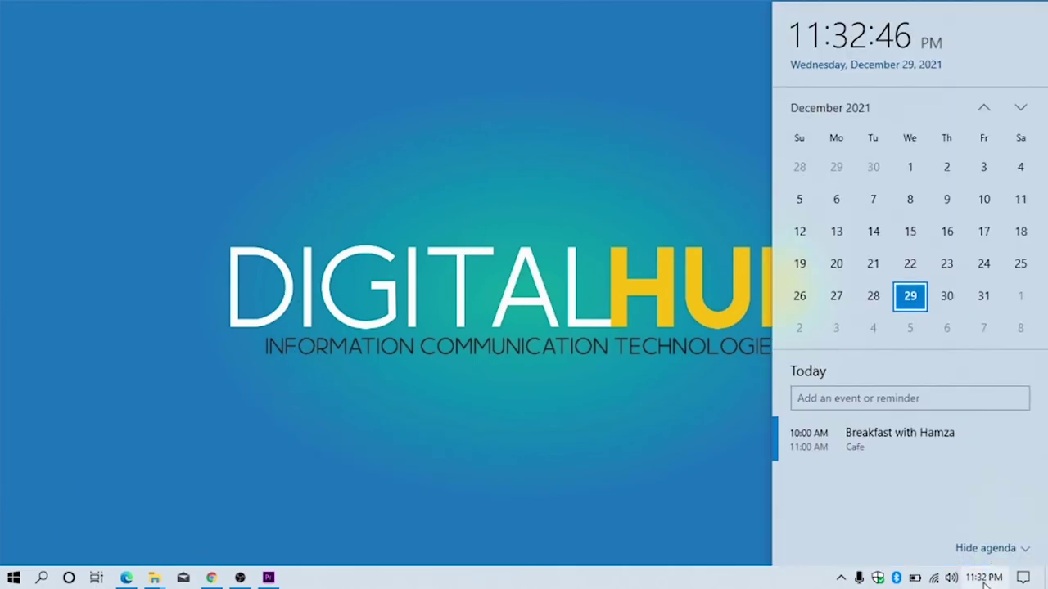
pyautogui.click(853, 399)
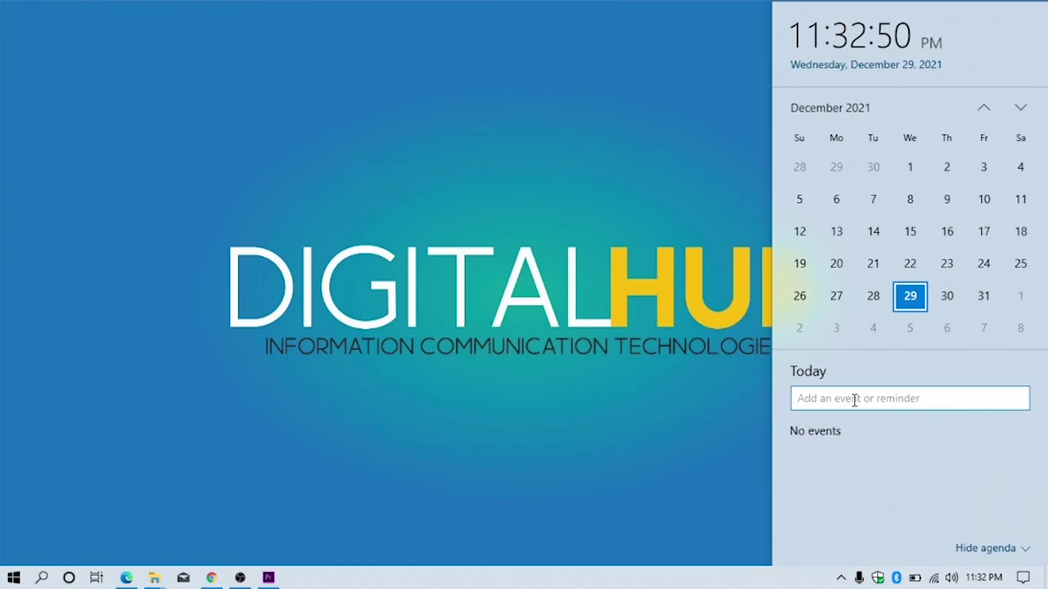
pyautogui.write('Break')
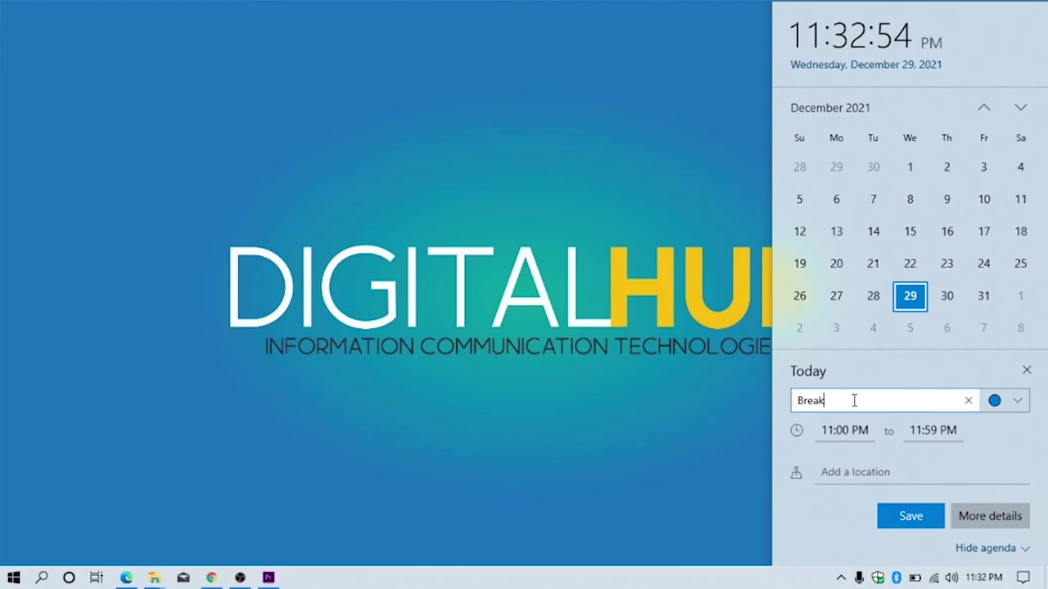
pyautogui.write('Fast')
pyautogui.press('BackSpace')
pyautogui.press('BackSpace')
pyautogui.write('fast With')
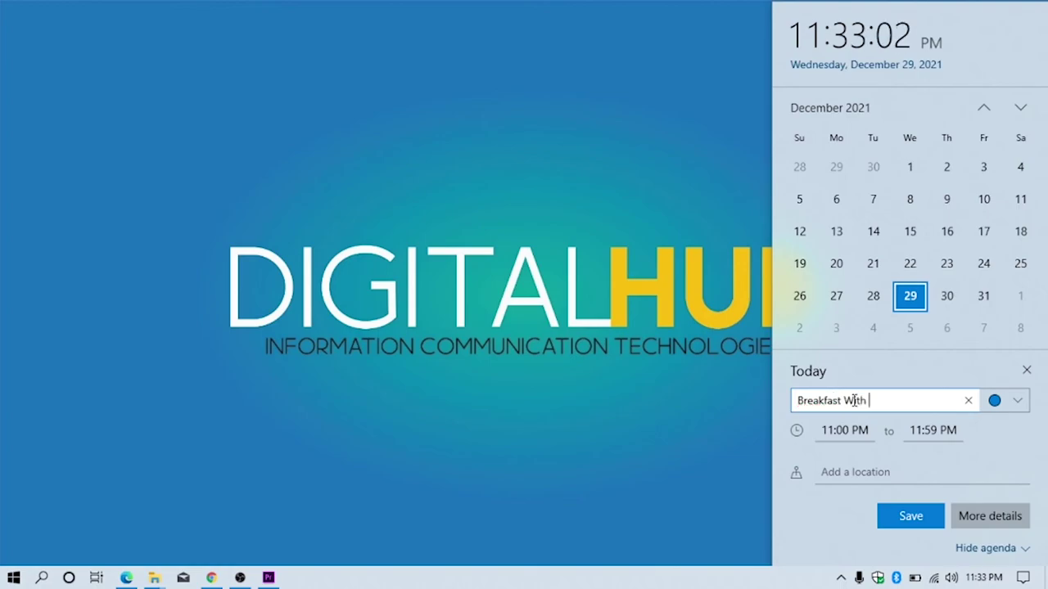
pyautogui.write(' Lauren')
# Set the breakfast event's start time to 10:00 AM.
pyautogui.click(851, 431)
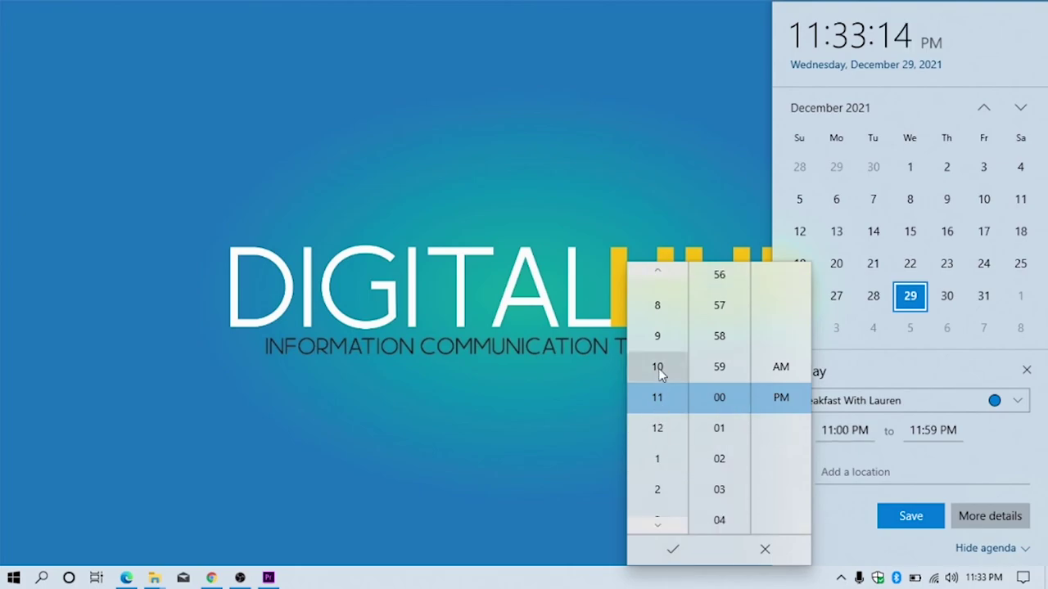
pyautogui.click(657, 368)
pyautogui.click(765, 367)
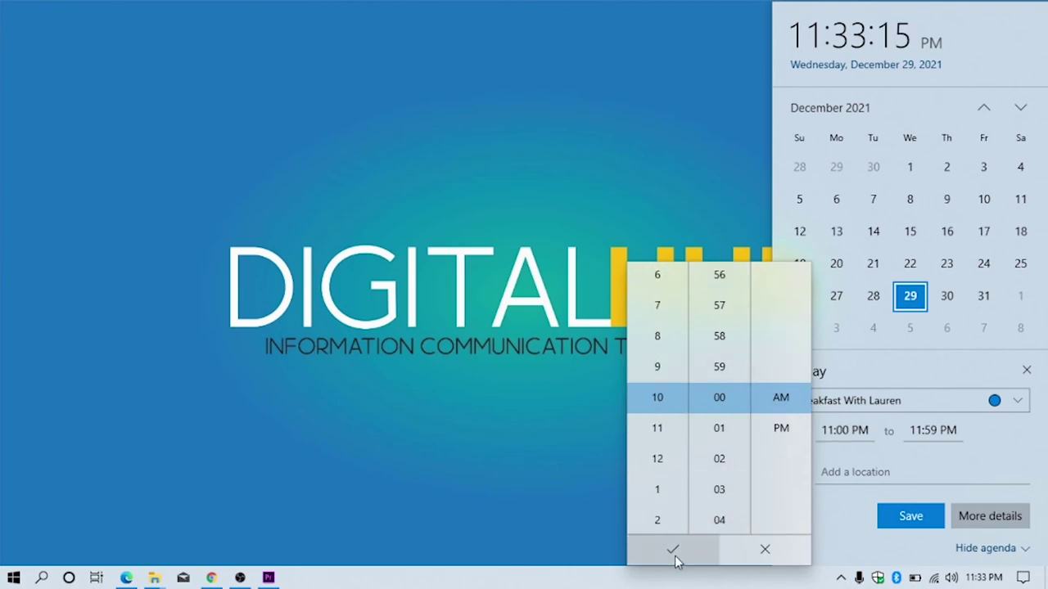
pyautogui.click(673, 550)
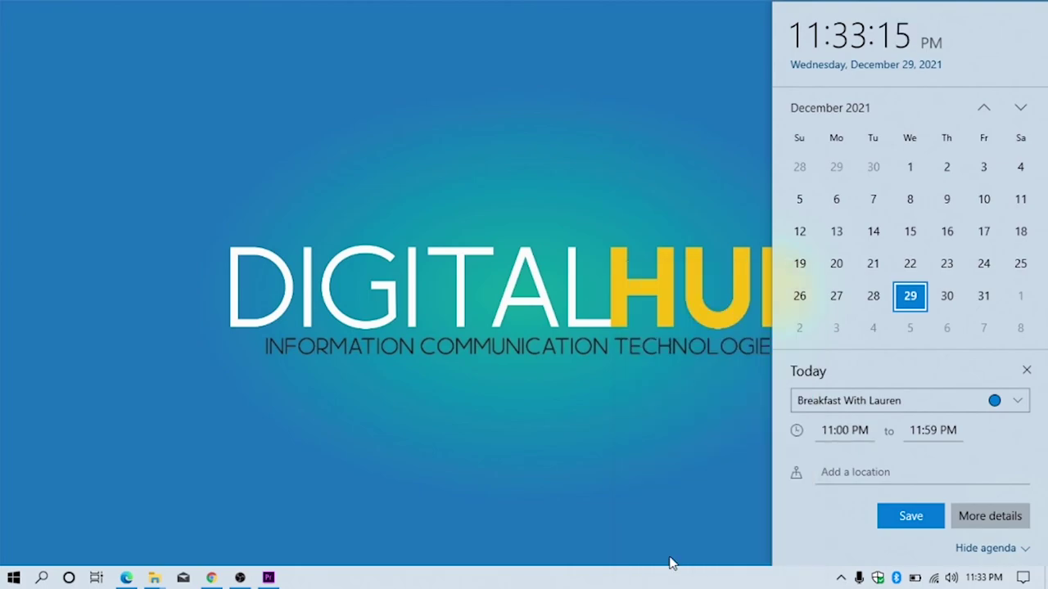
# Enter cafe as the event's location and save the event.
pyautogui.click(875, 478)
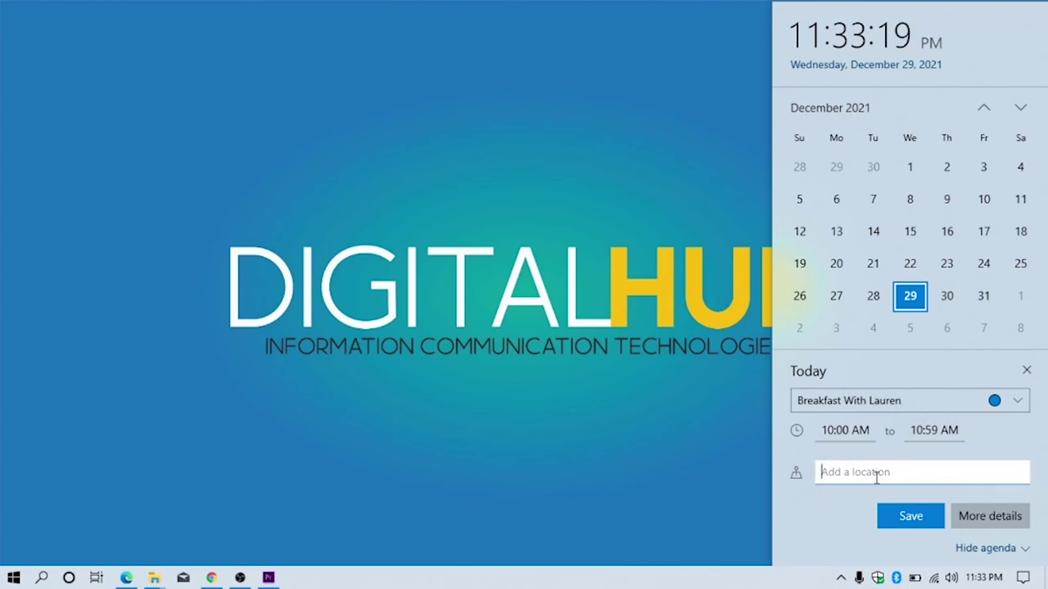
pyautogui.write('cafe')
pyautogui.click(898, 516)
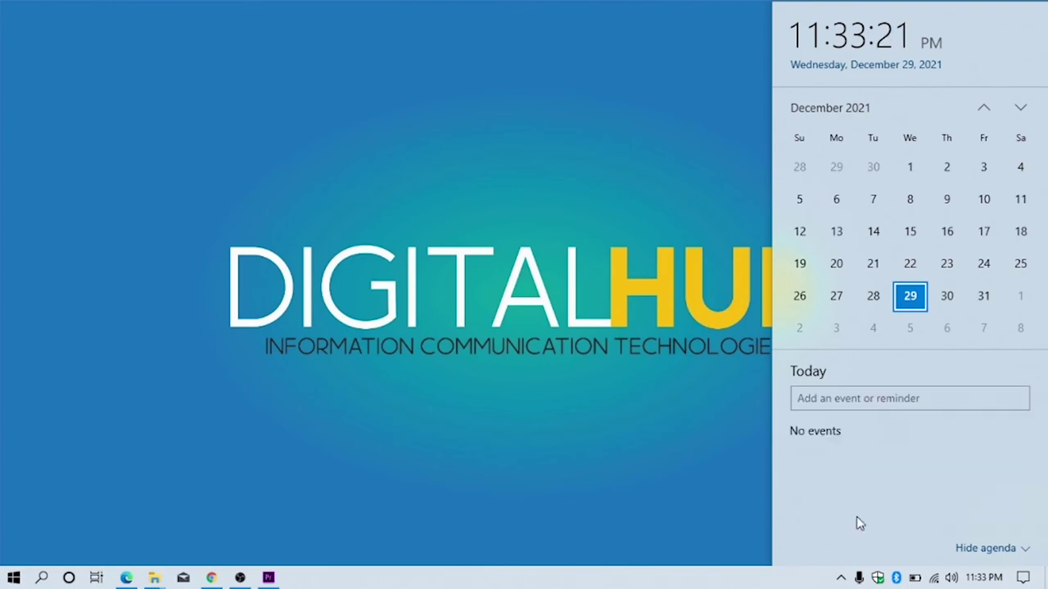